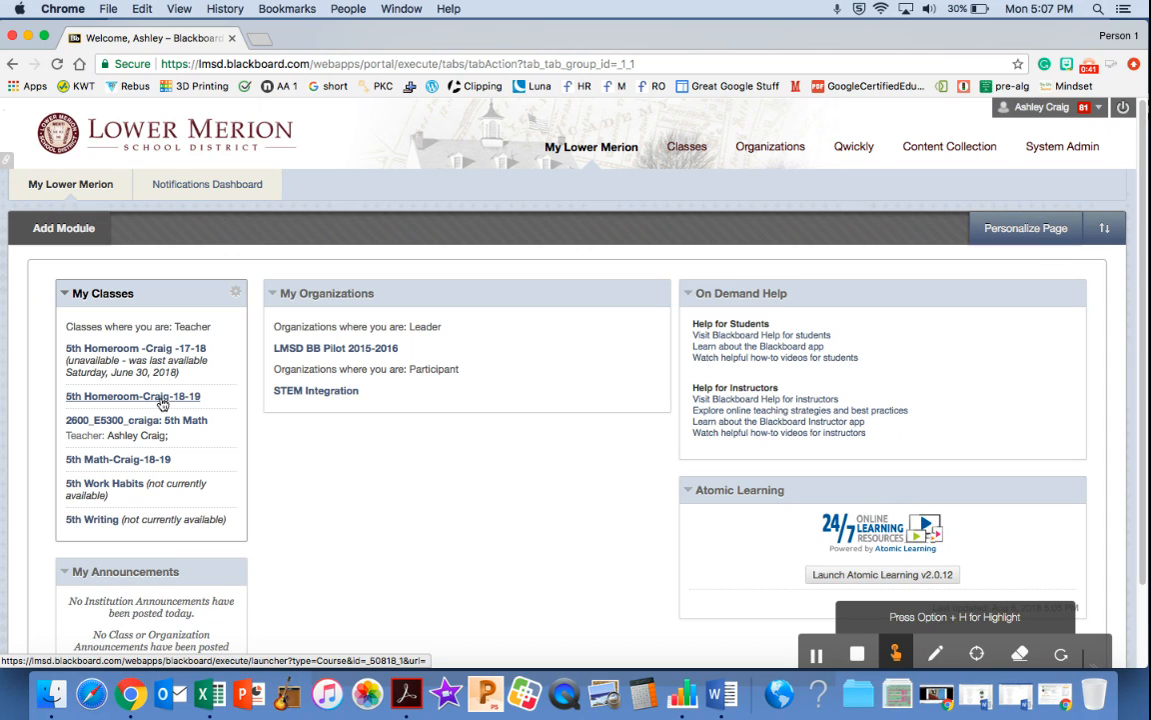
- Open the 5th Homeroom 18-19 class, check its course menu in student preview, and exit the preview
{"action": "left_click", "coordinate": [161, 400]}
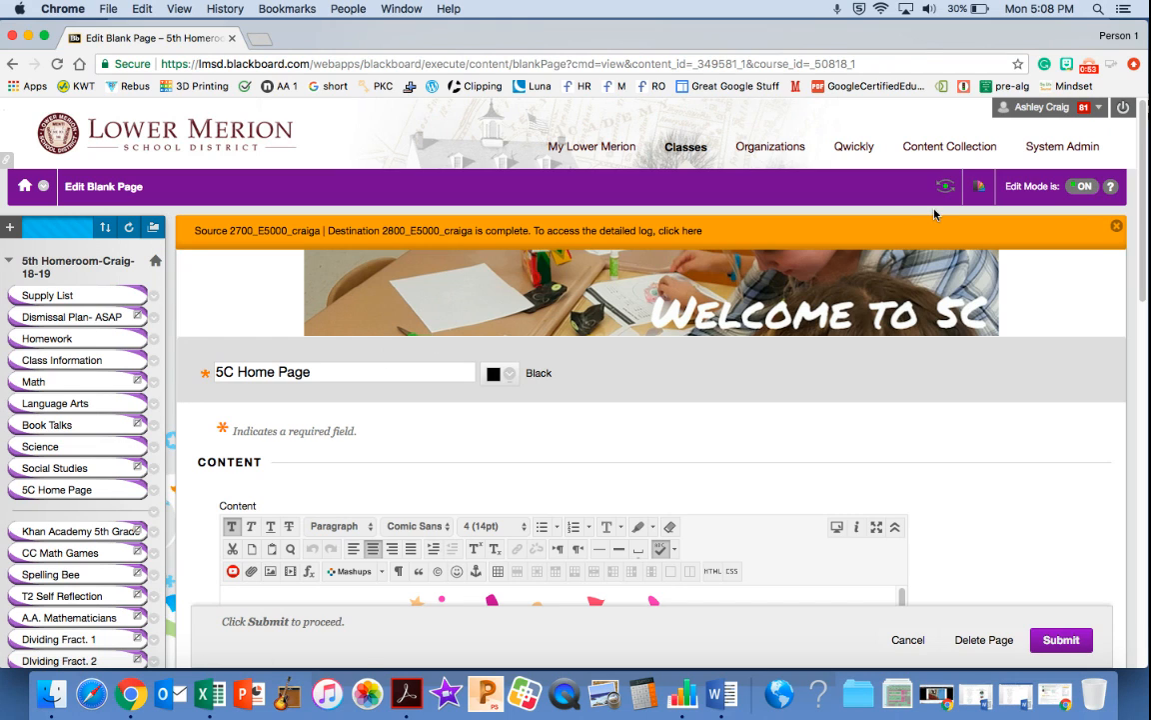
{"action": "left_click", "coordinate": [966, 192]}
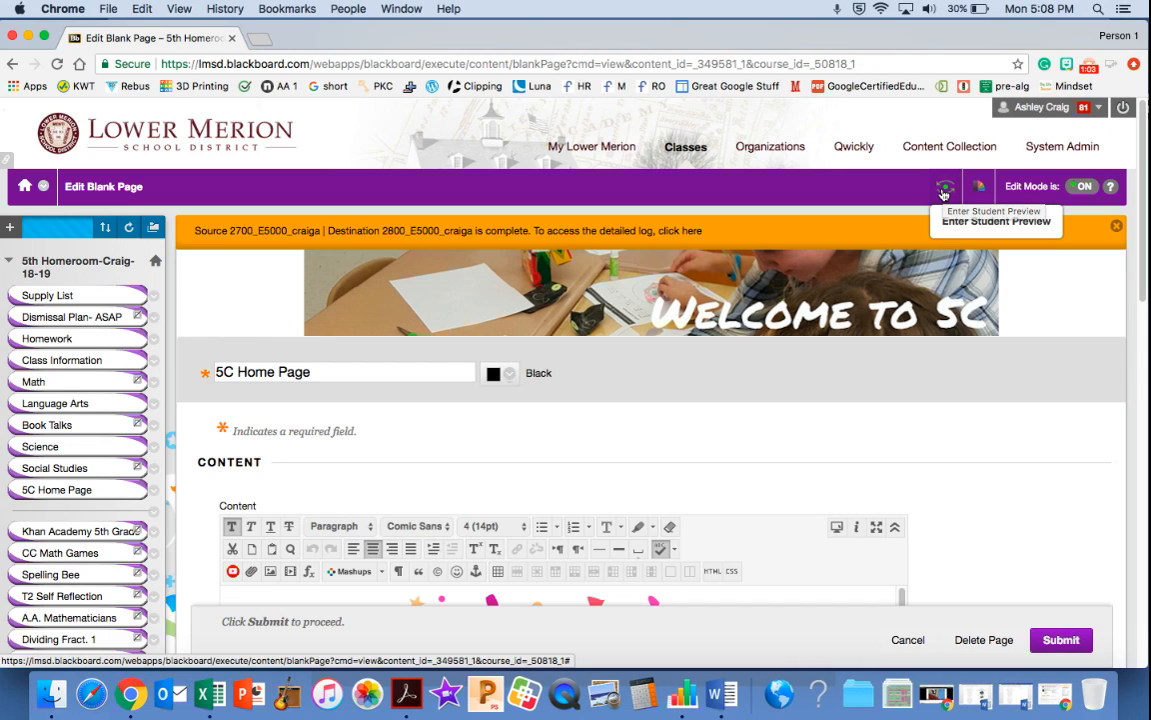
{"action": "left_click", "coordinate": [943, 194]}
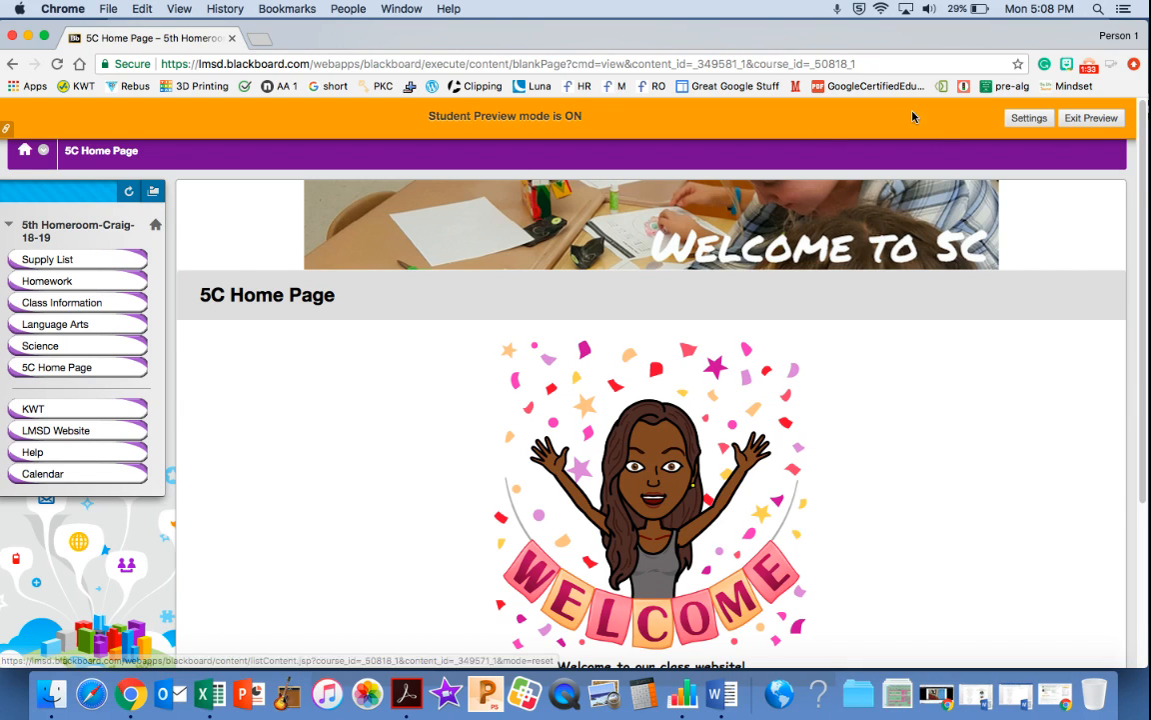
{"action": "left_click", "coordinate": [1106, 123]}
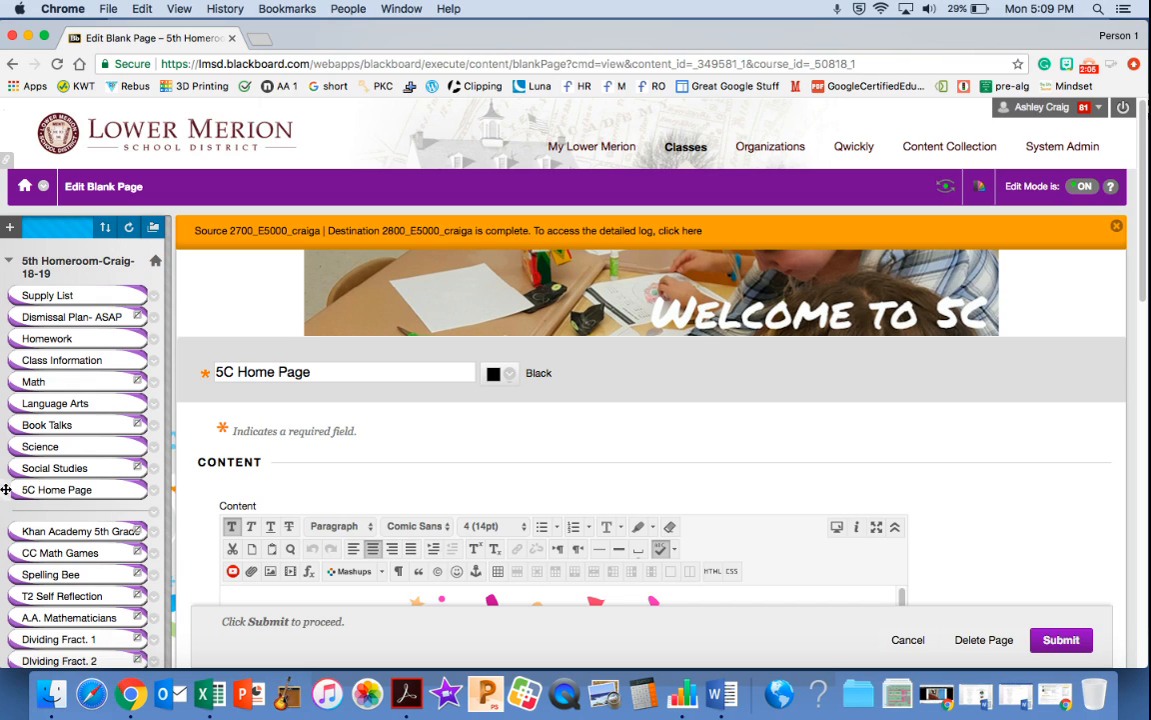
- Move the 5C Home Page link to the first place in the course menu and check the order in student preview
{"action": "left_click_drag", "start_coordinate": [6, 489], "coordinate": [12, 298]}
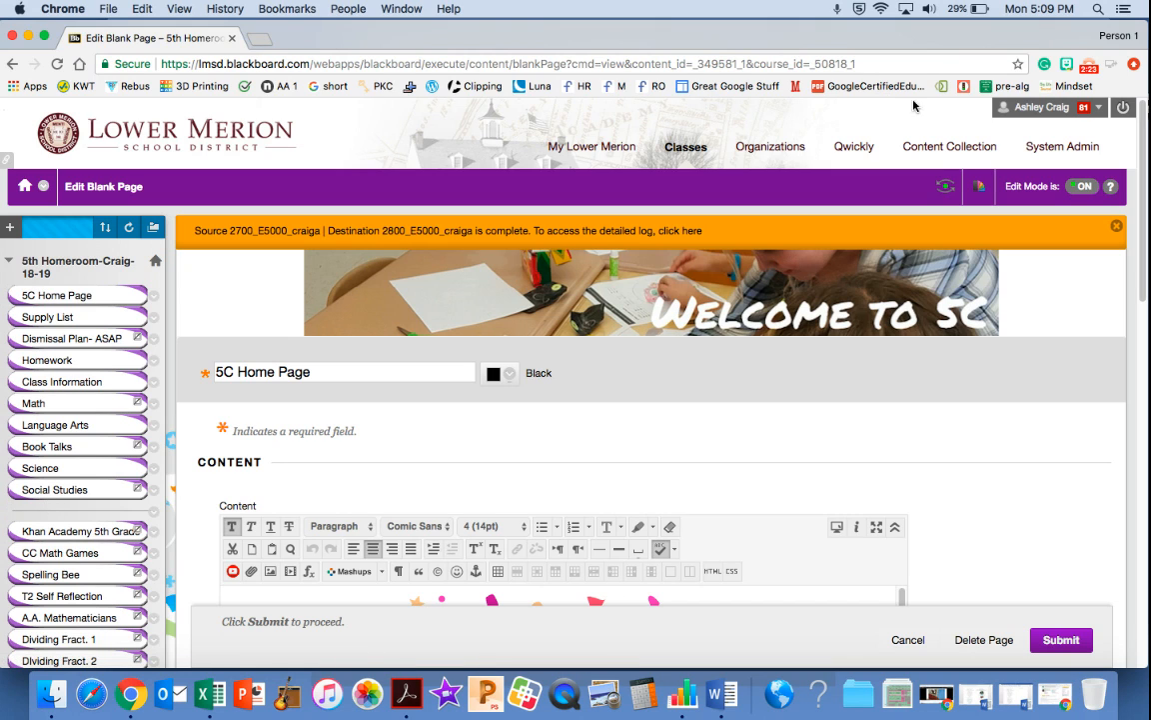
{"action": "left_click", "coordinate": [947, 188]}
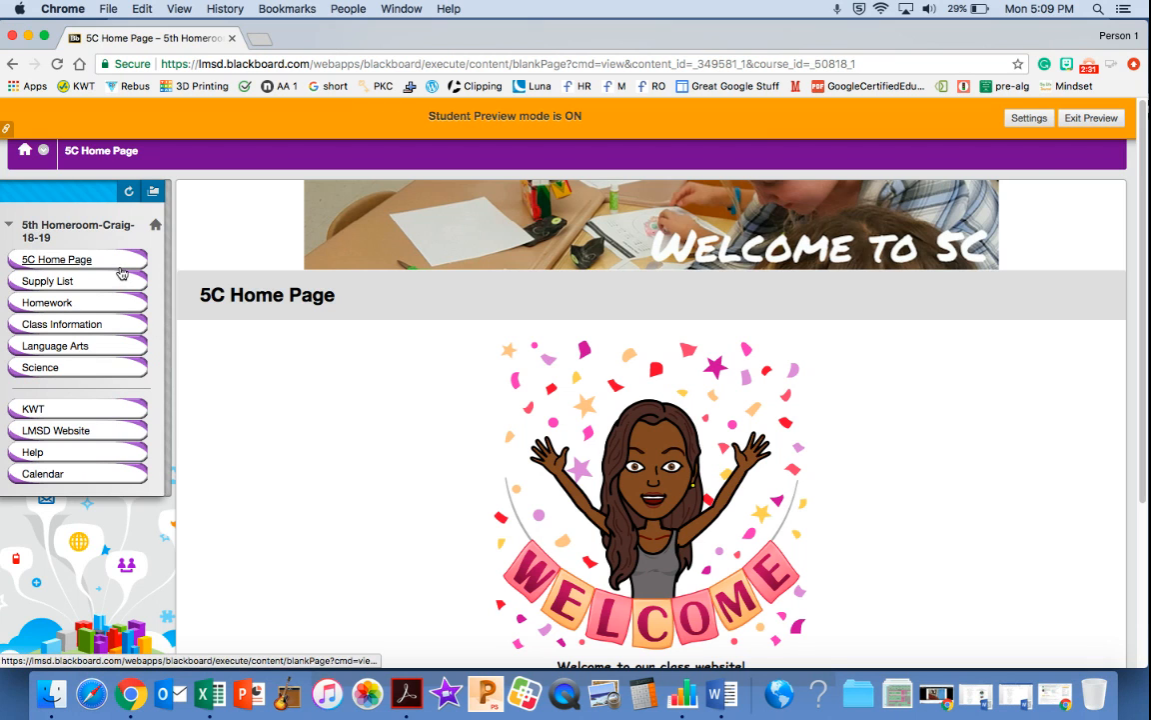
{"action": "left_click", "coordinate": [1092, 118]}
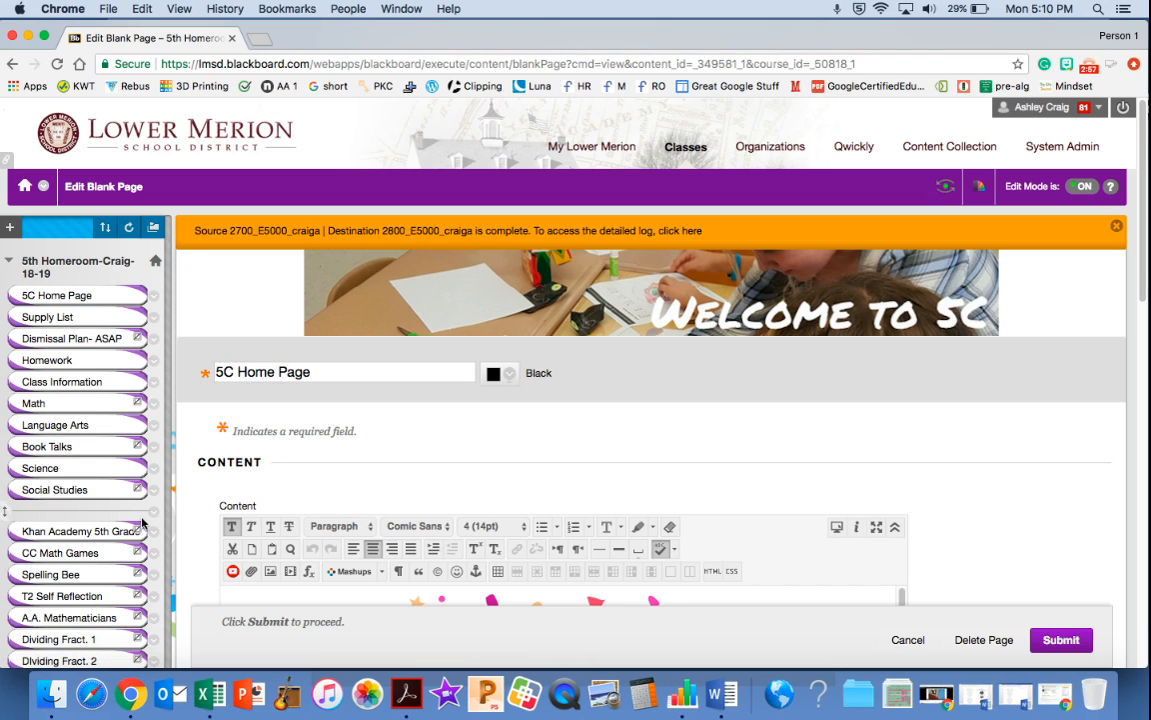
- Hide the Supply List, Homework, Class Information and Science links in the course menu from students
{"action": "left_click", "coordinate": [155, 322]}
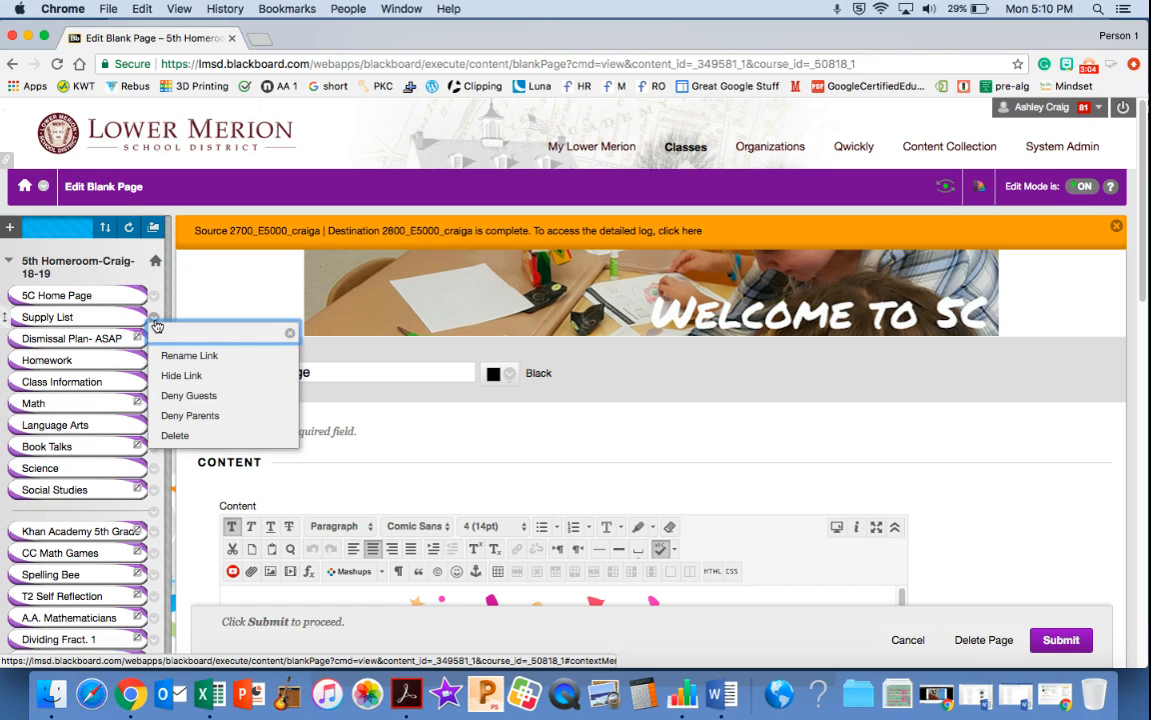
{"action": "left_click", "coordinate": [178, 376]}
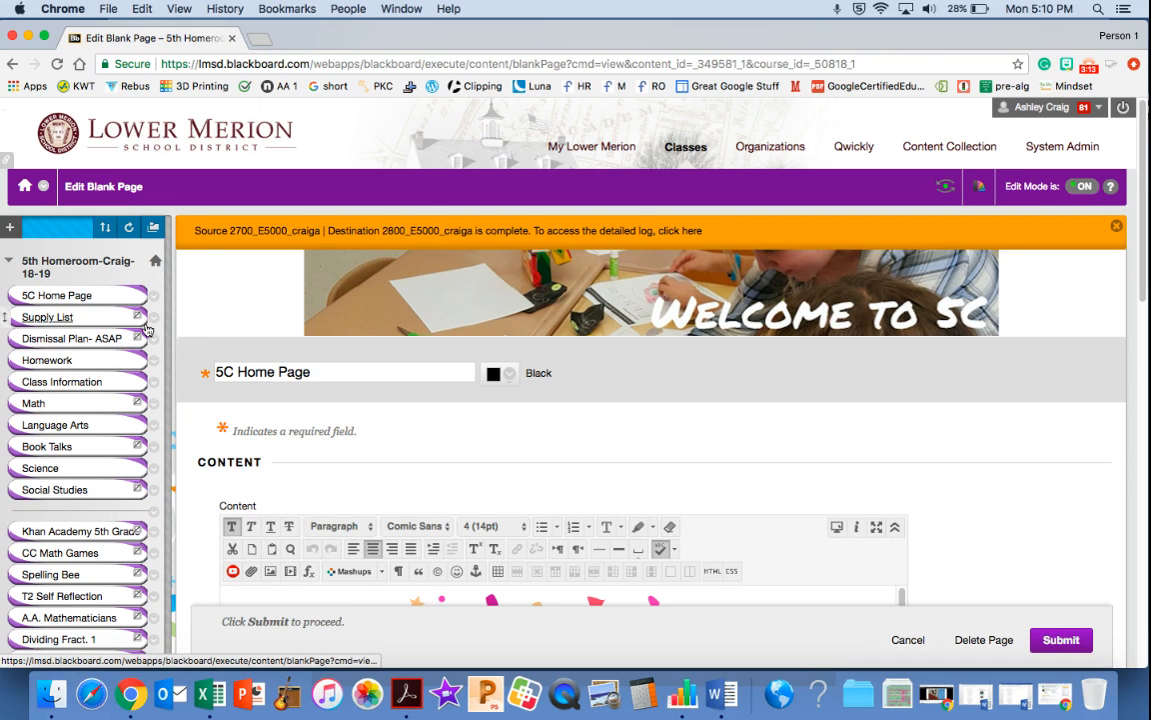
{"action": "left_click", "coordinate": [153, 360]}
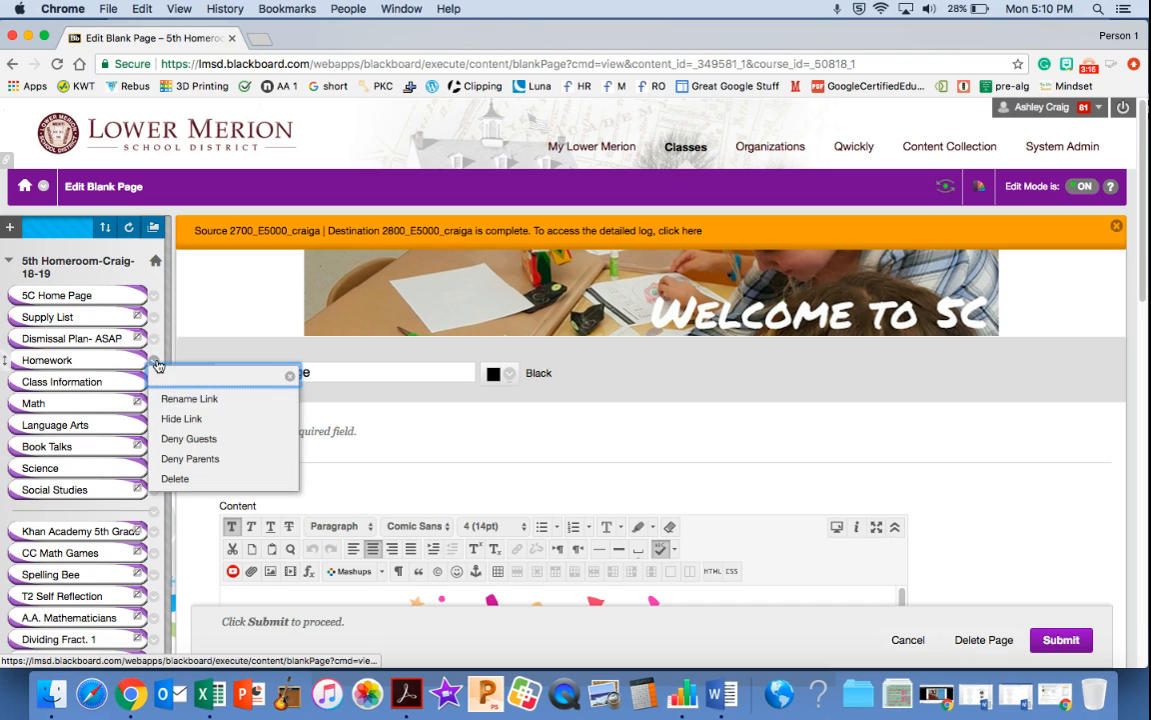
{"action": "left_click", "coordinate": [171, 420]}
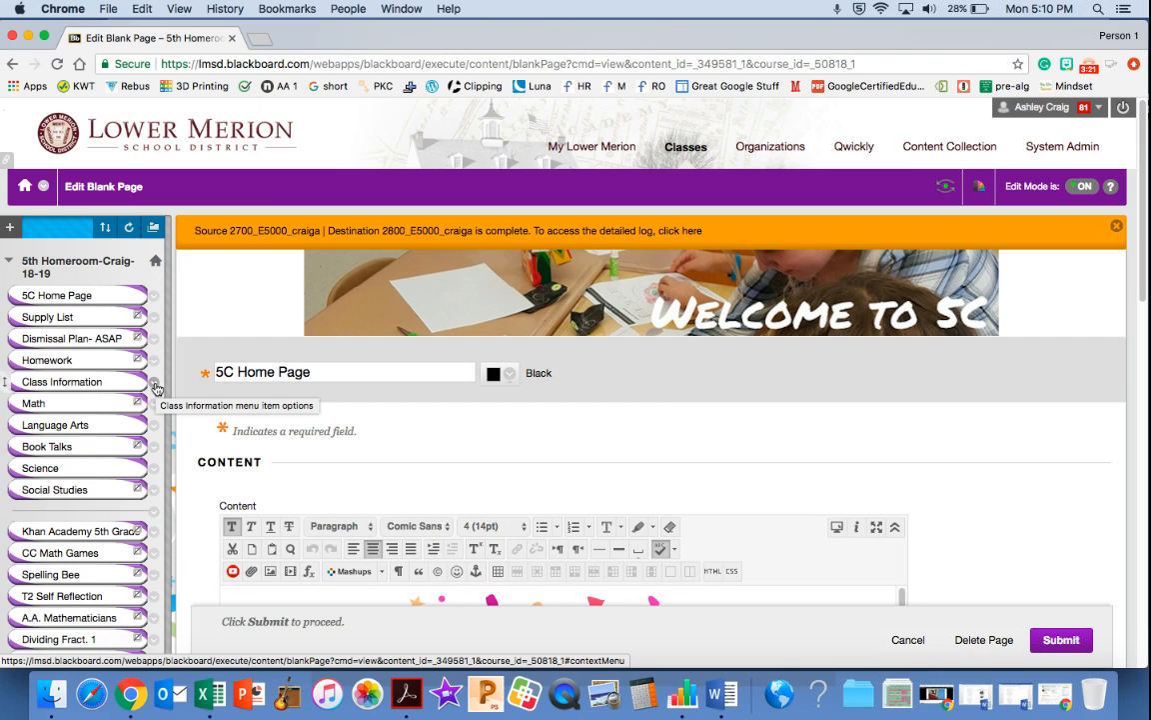
{"action": "left_click", "coordinate": [155, 388]}
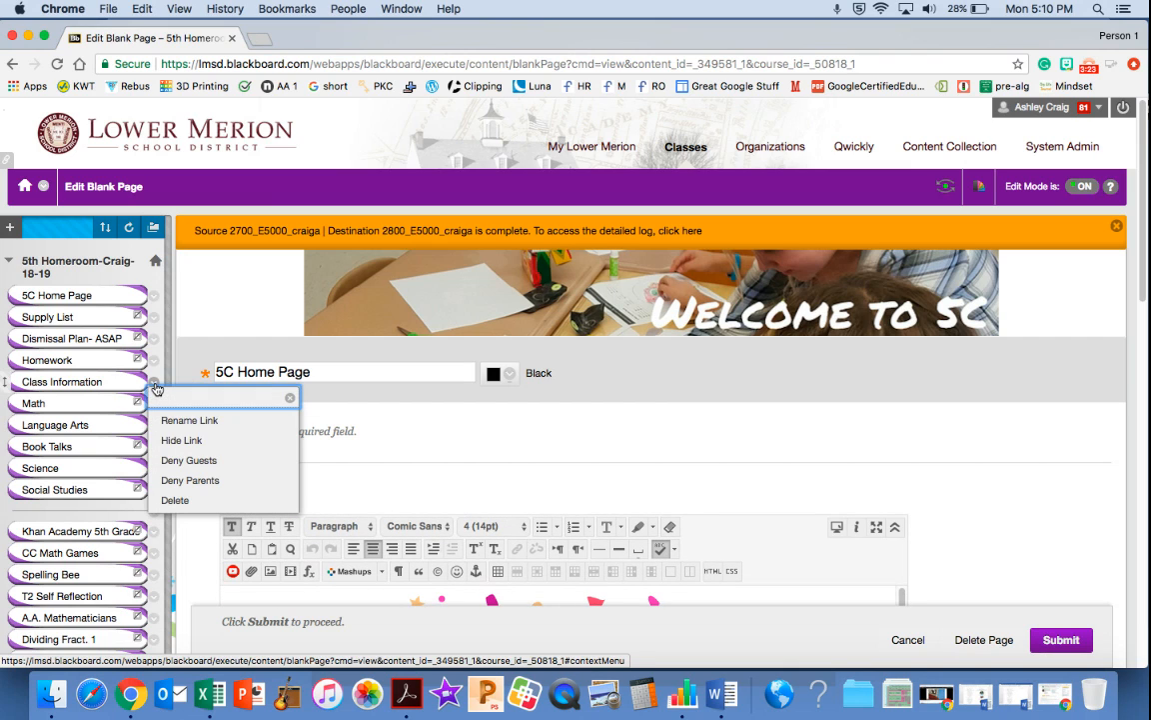
{"action": "left_click", "coordinate": [166, 446]}
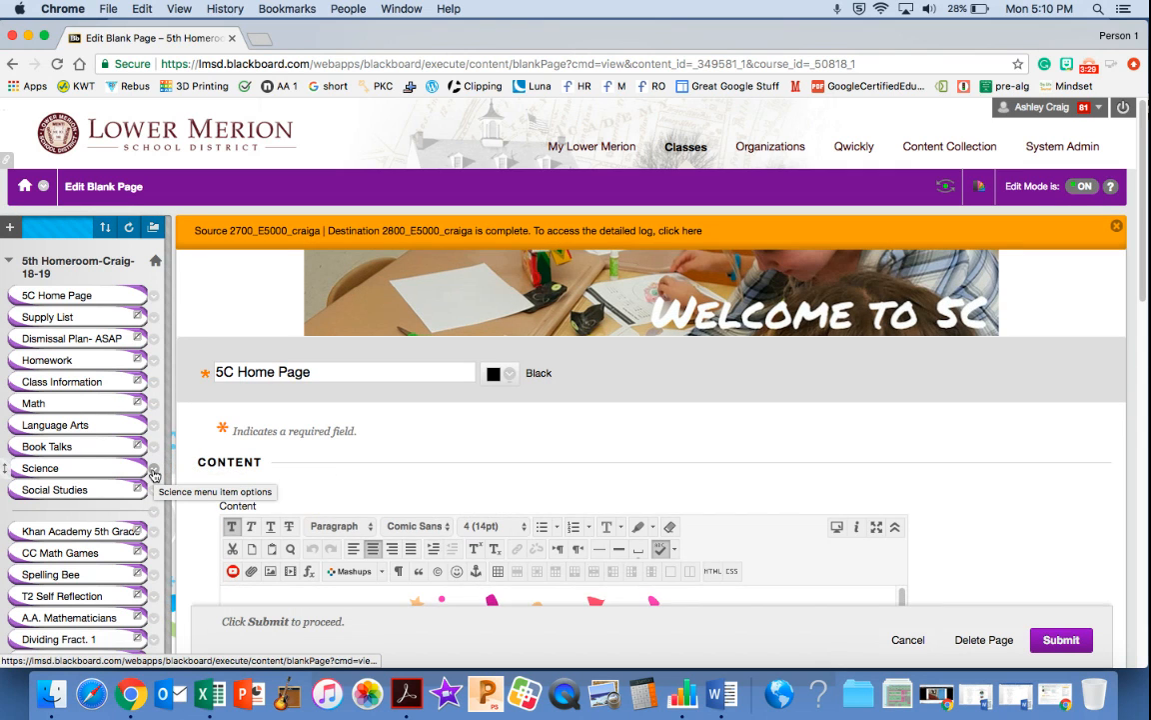
{"action": "left_click", "coordinate": [154, 475]}
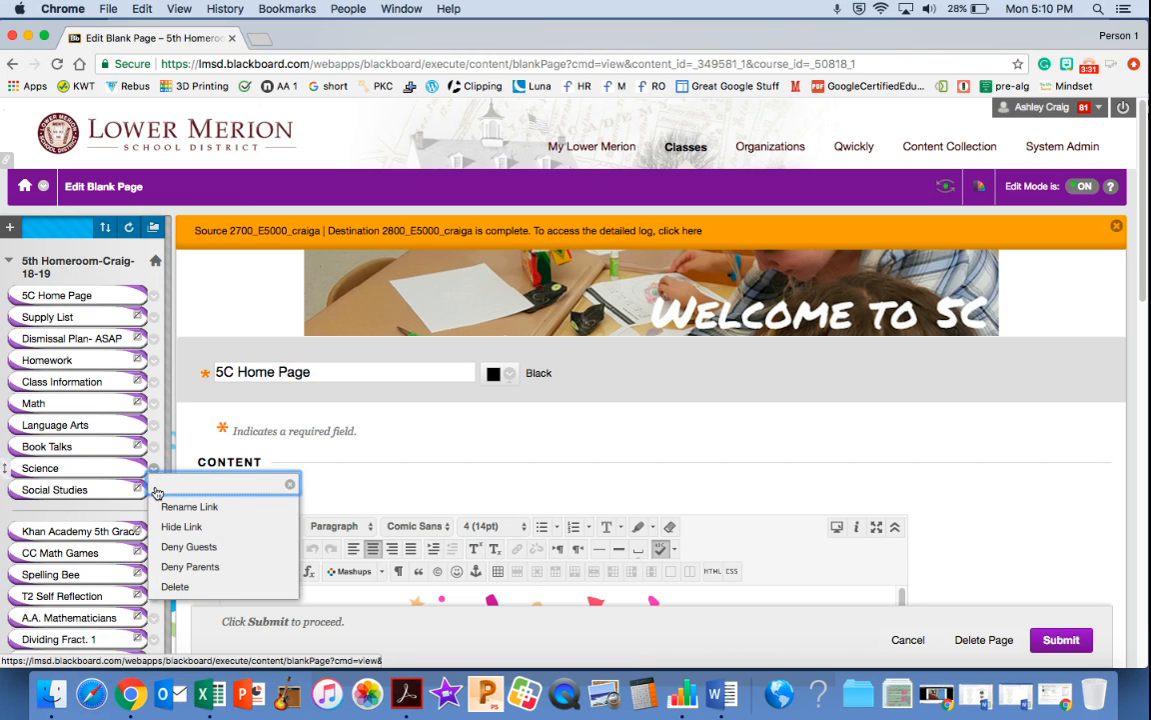
{"action": "left_click", "coordinate": [166, 528]}
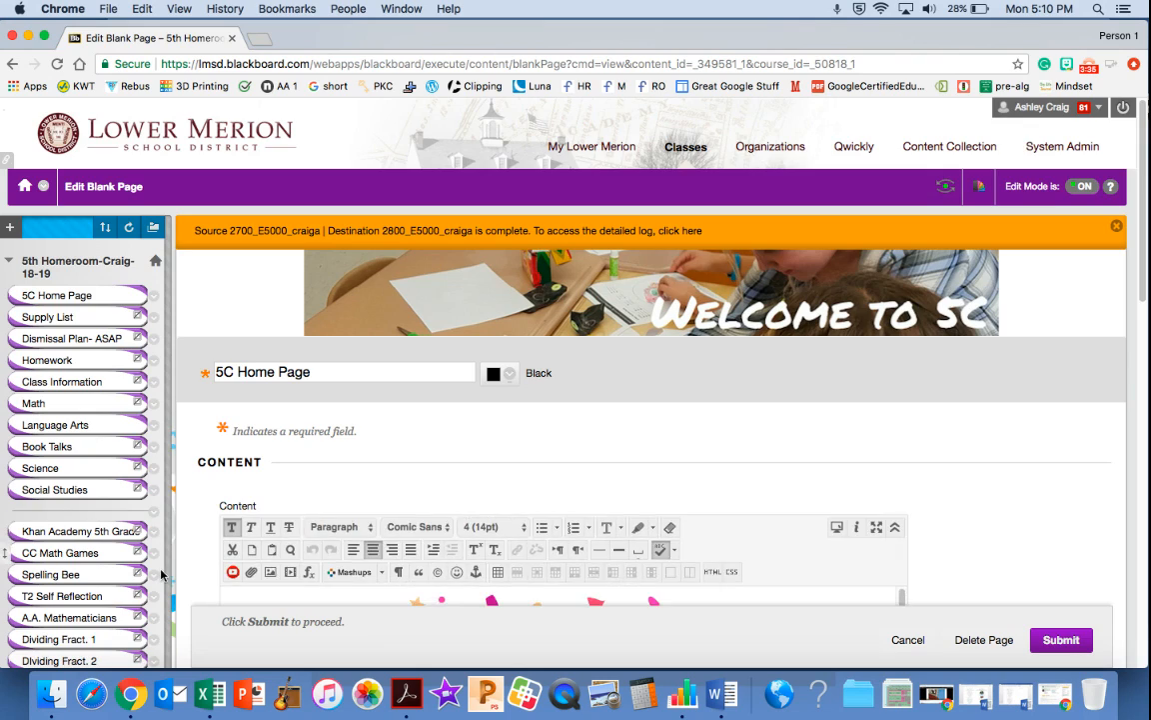
- Hide the KWT link in the course menu and check the shortened menu in student preview
{"action": "scroll", "coordinate": [161, 554], "scroll_direction": "down", "scroll_amount": 4}
{"action": "scroll", "coordinate": [161, 574], "scroll_direction": "down", "scroll_amount": 6}
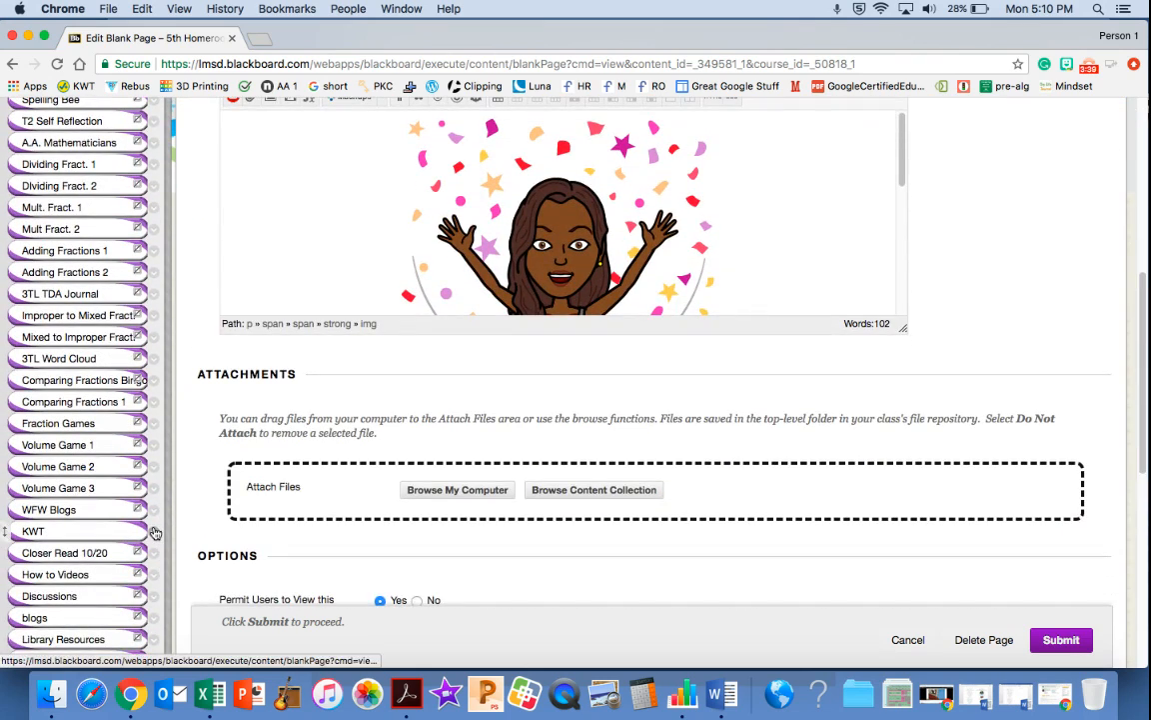
{"action": "left_click", "coordinate": [152, 358]}
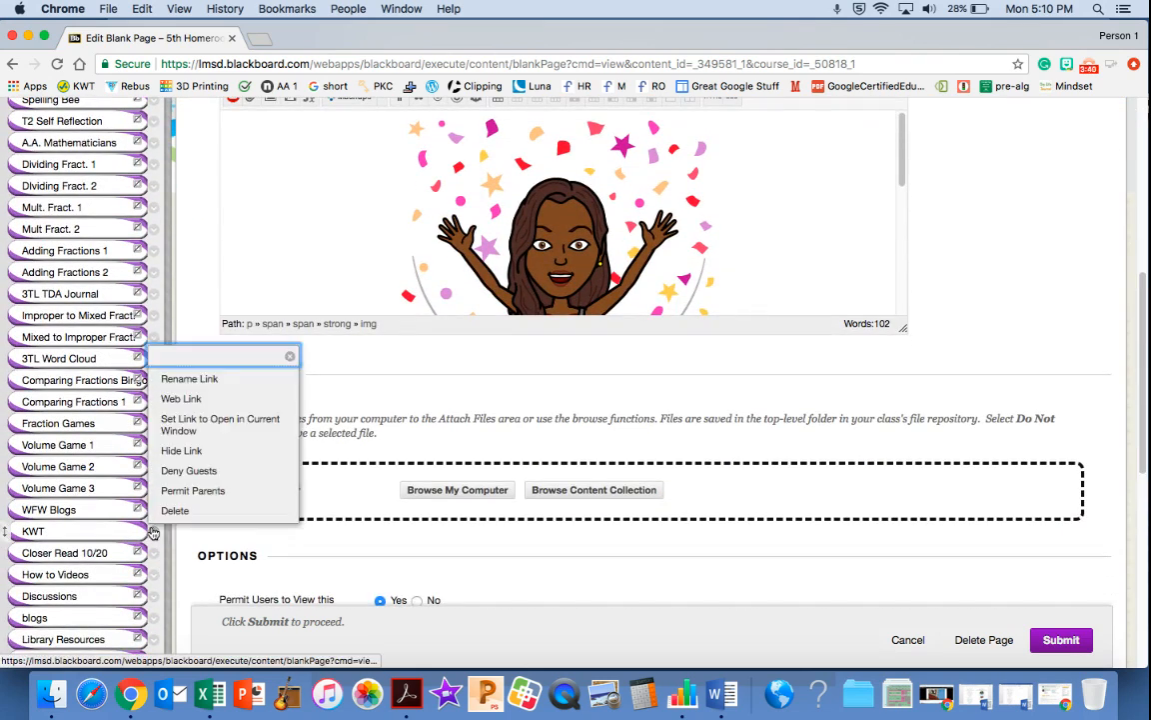
{"action": "left_click", "coordinate": [177, 452]}
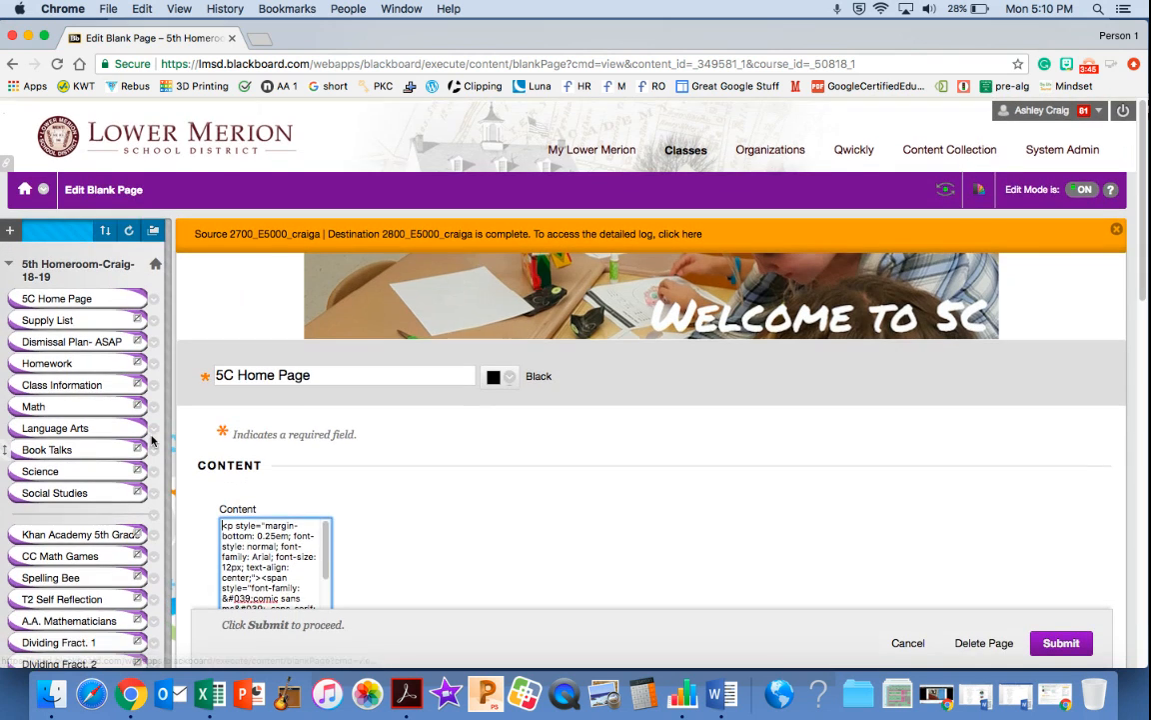
{"action": "left_click", "coordinate": [945, 190]}
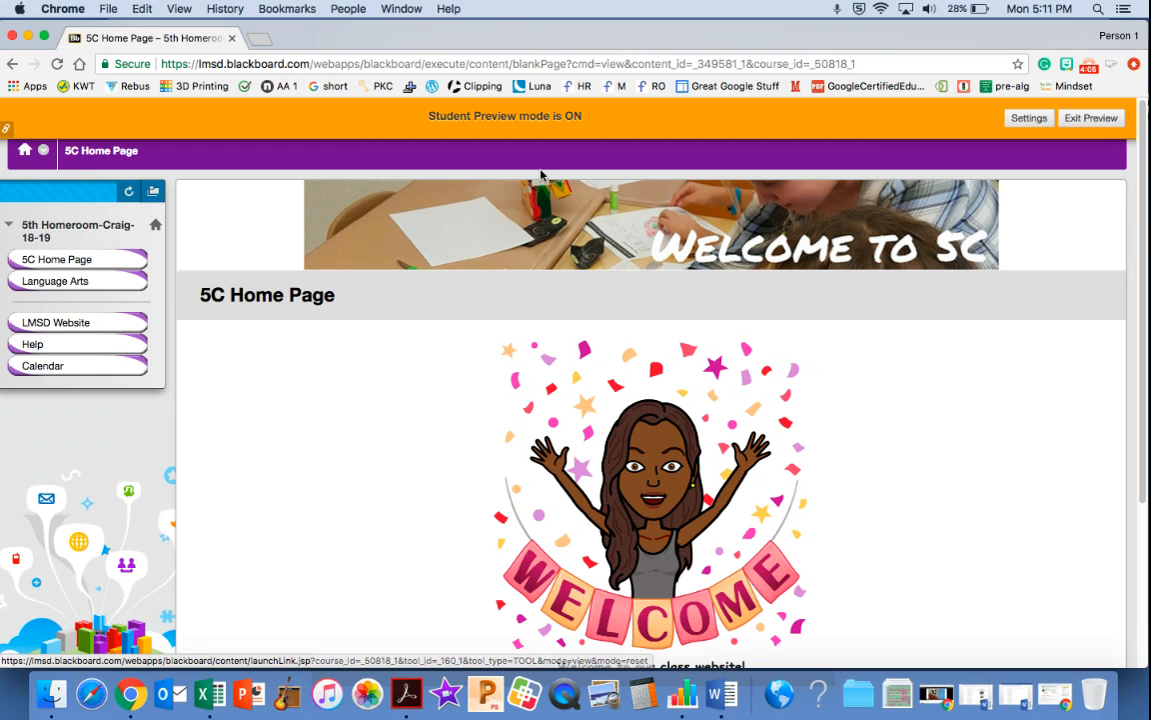
{"action": "left_click", "coordinate": [1097, 119]}
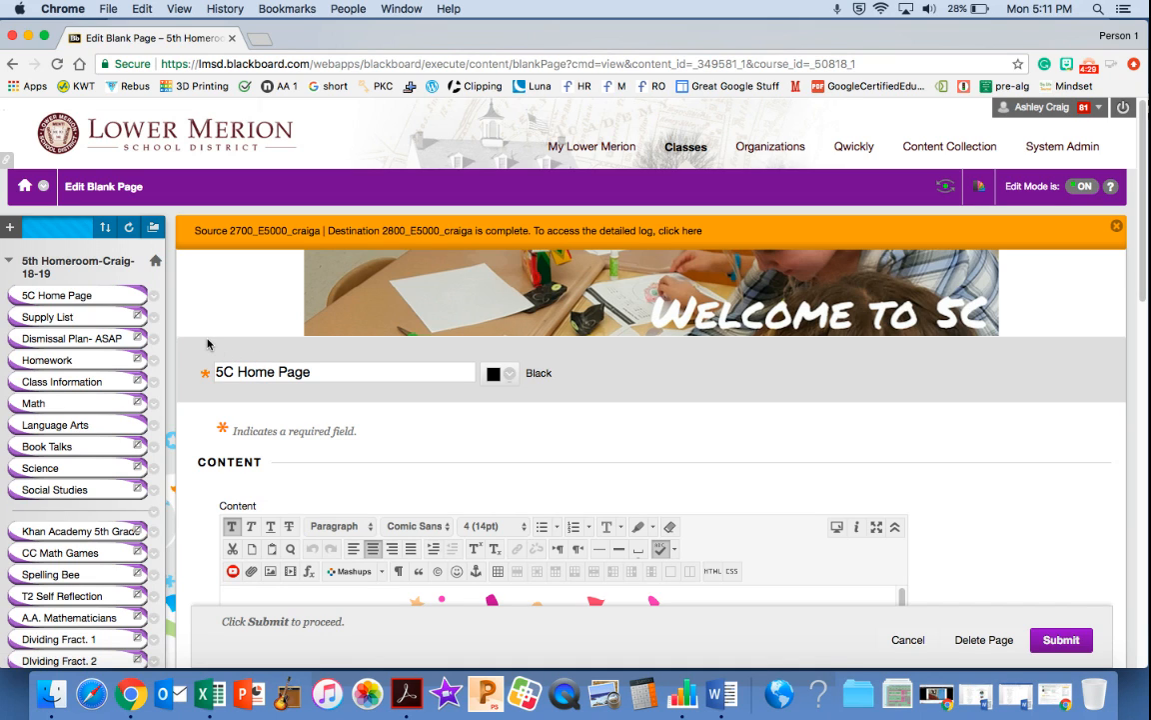
- Show the Supply List link to students again and check the course menu in student preview
{"action": "left_click", "coordinate": [156, 319]}
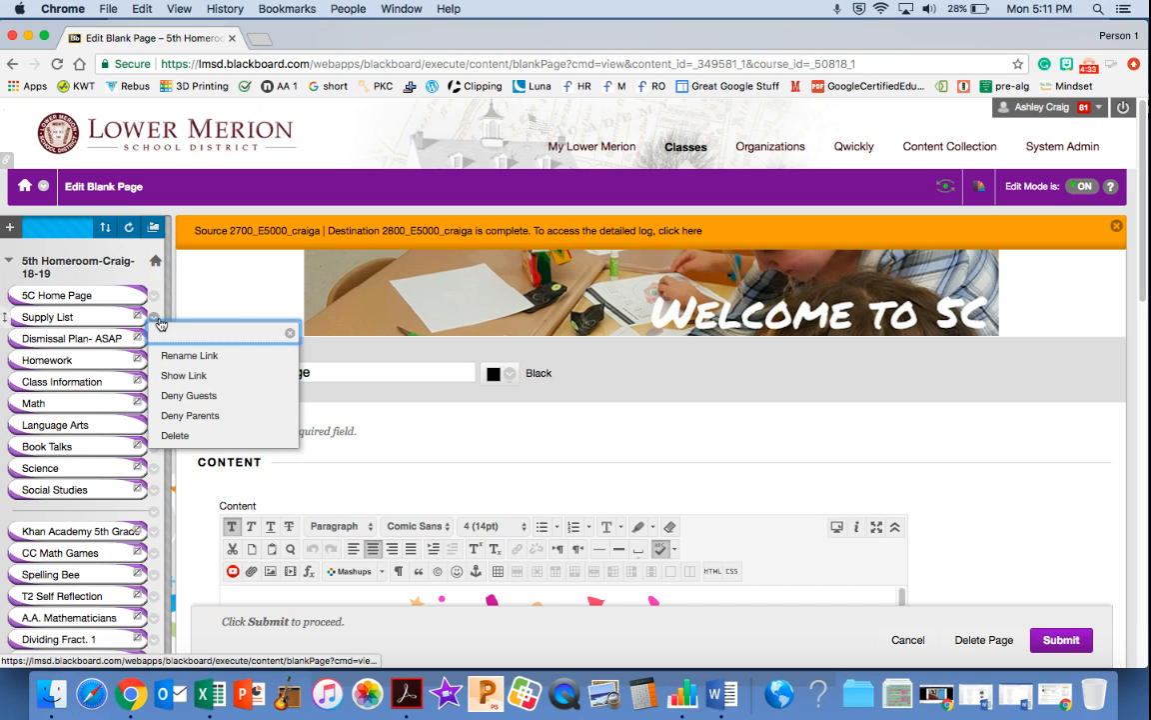
{"action": "left_click", "coordinate": [232, 383]}
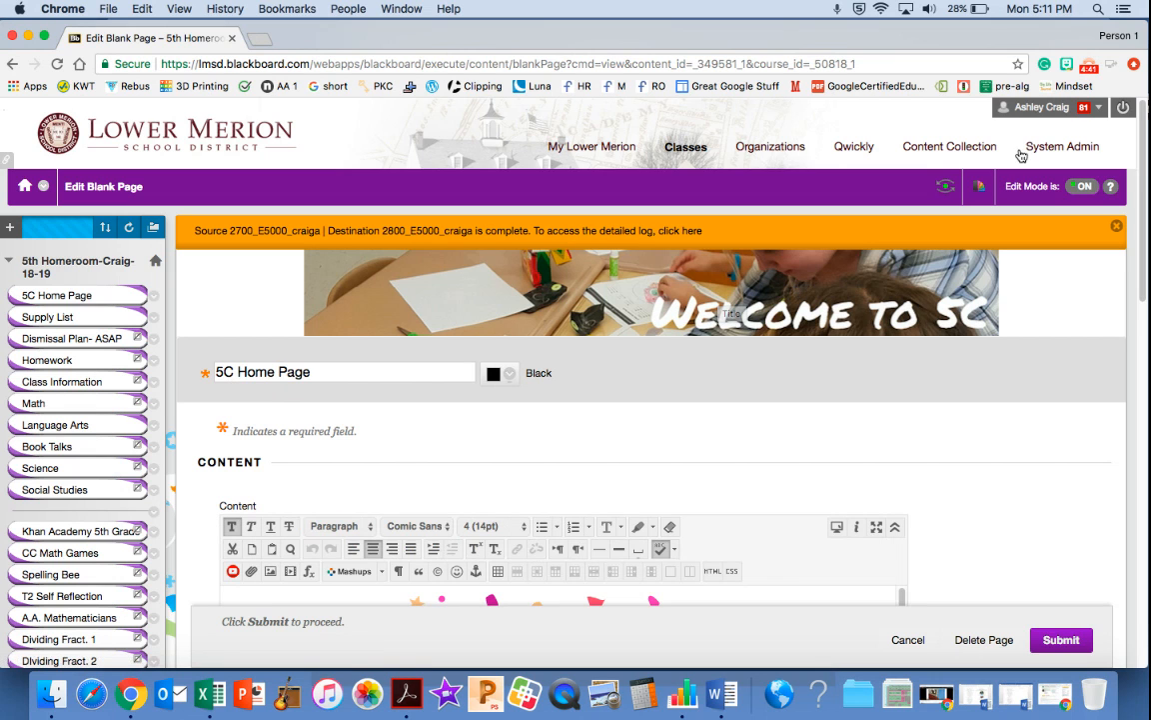
{"action": "left_click", "coordinate": [944, 192]}
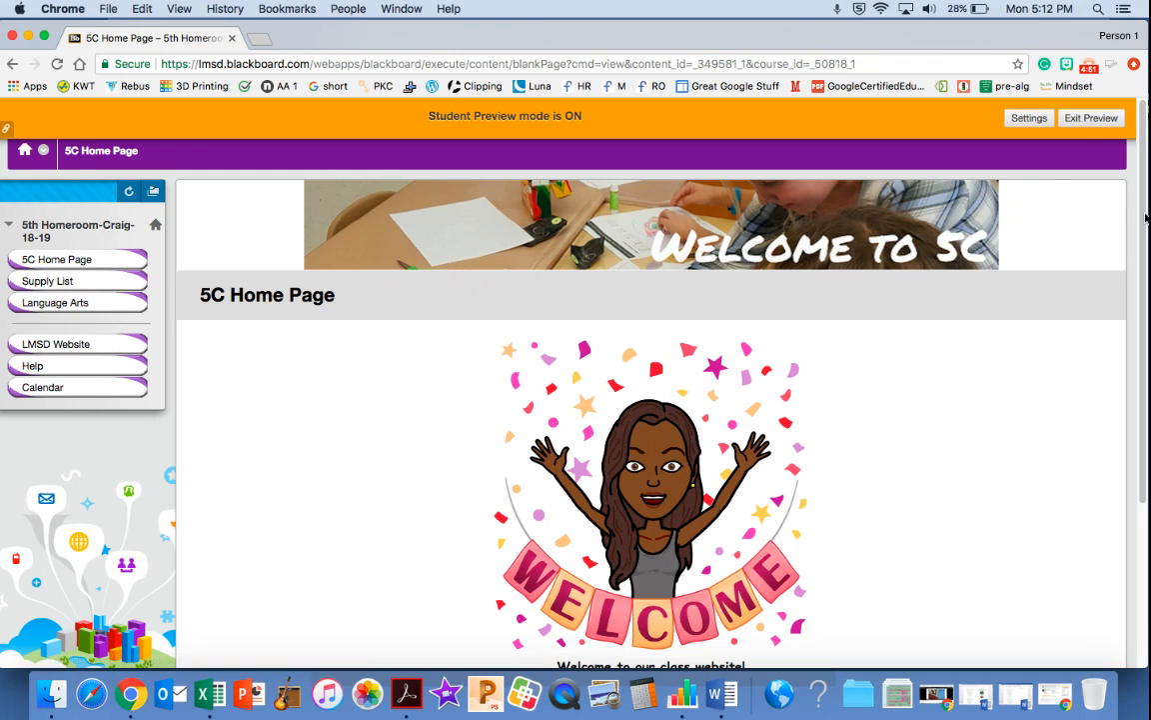
{"action": "left_click", "coordinate": [1084, 118]}
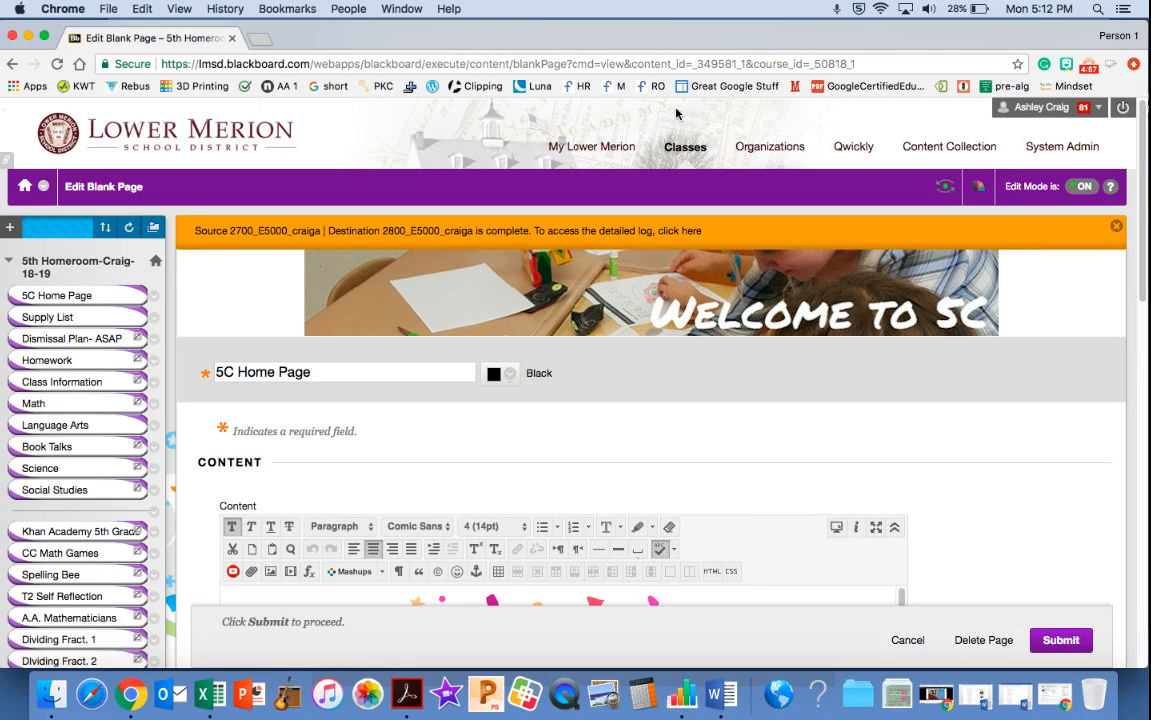
- Open the Language Arts folder within the Language Arts content area and look through its items
{"action": "left_click", "coordinate": [75, 432]}
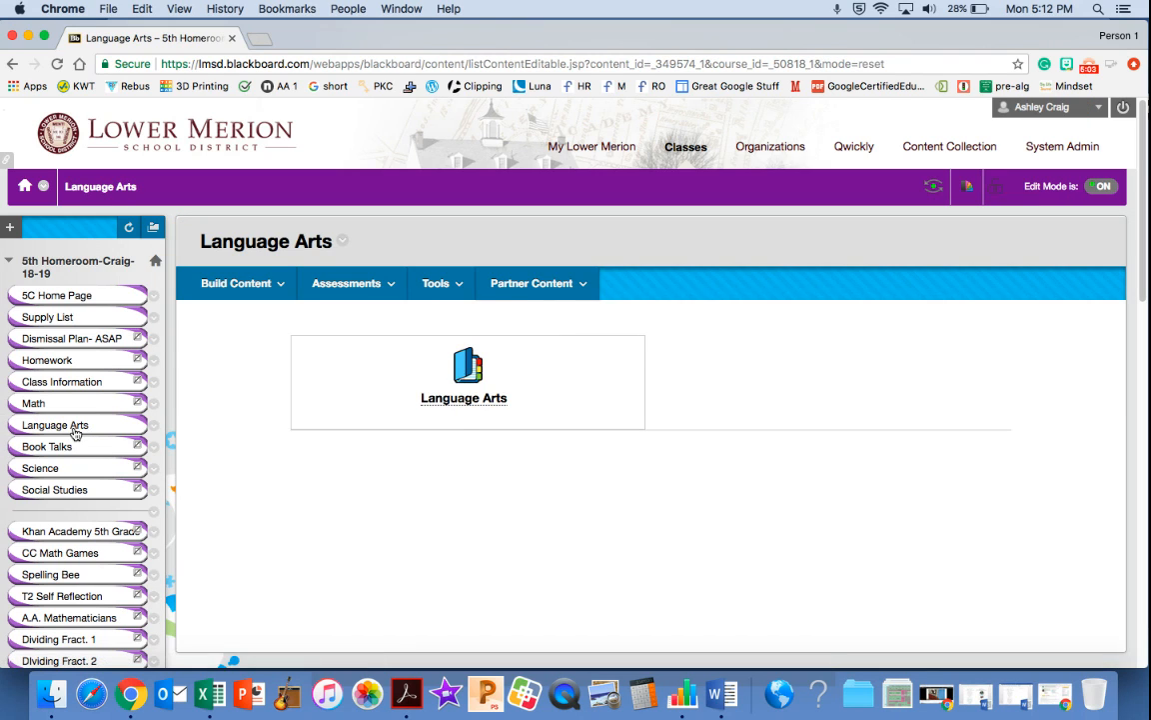
{"action": "left_click", "coordinate": [464, 430]}
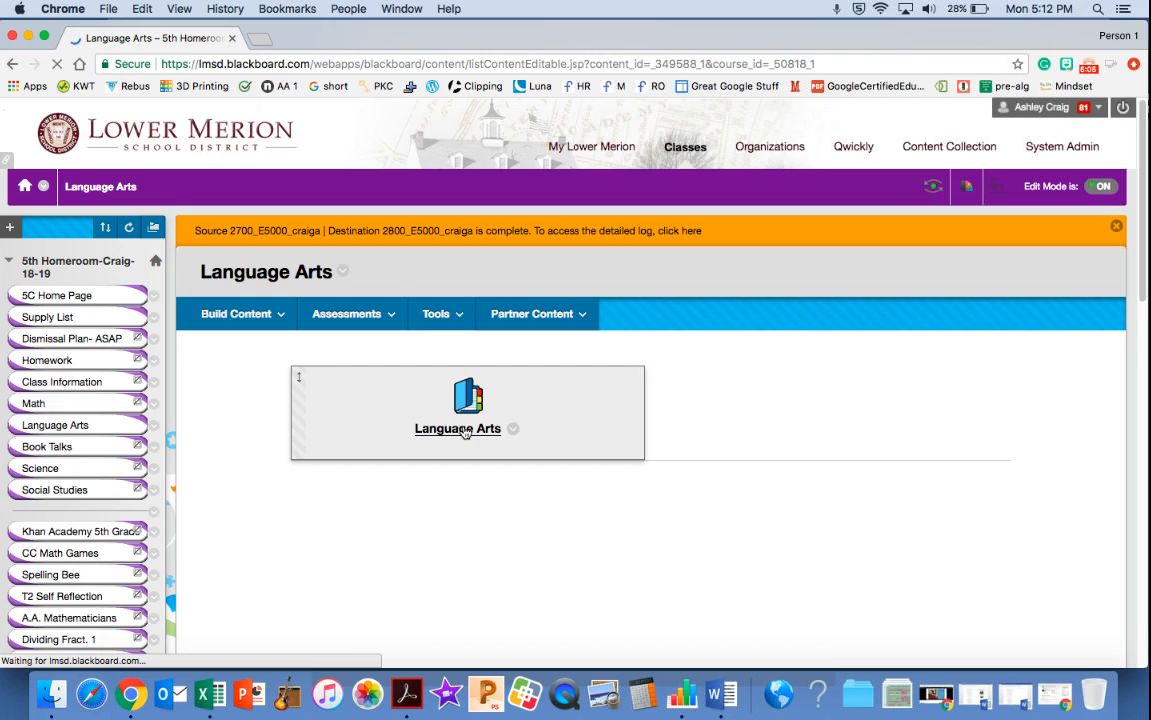
{"action": "scroll", "coordinate": [464, 431], "scroll_direction": "down", "scroll_amount": 5}
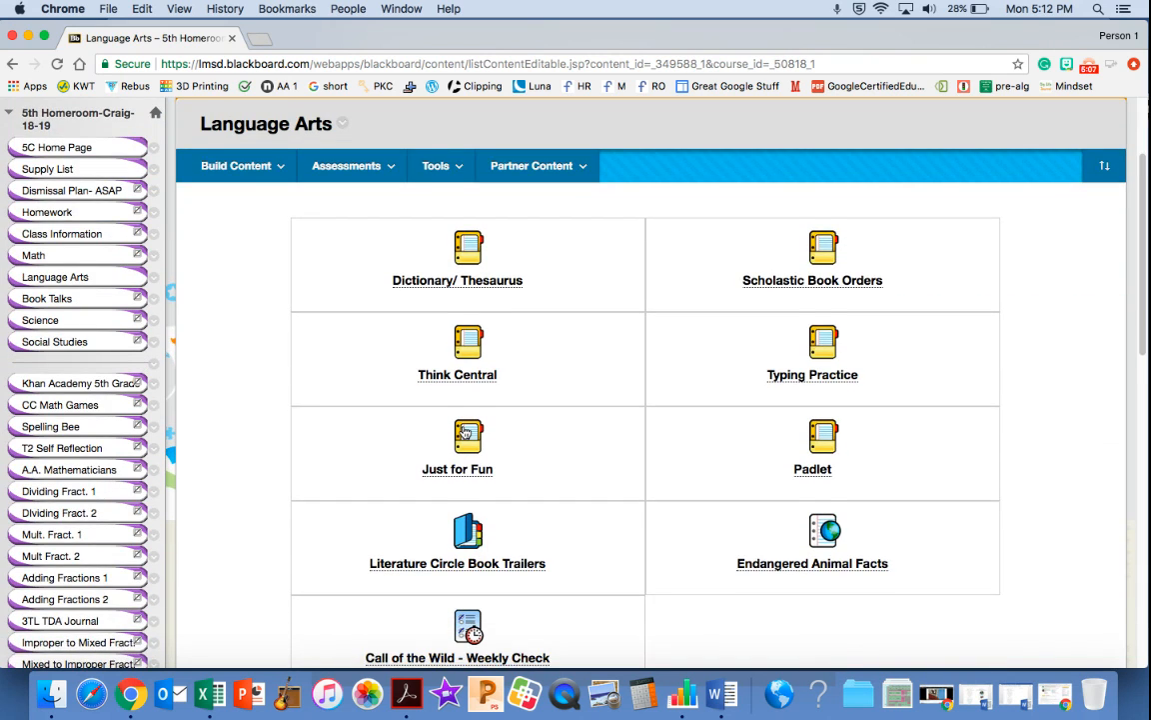
{"action": "scroll", "coordinate": [465, 432], "scroll_direction": "down", "scroll_amount": 1}
{"action": "scroll", "coordinate": [465, 432], "scroll_direction": "up", "scroll_amount": 1}
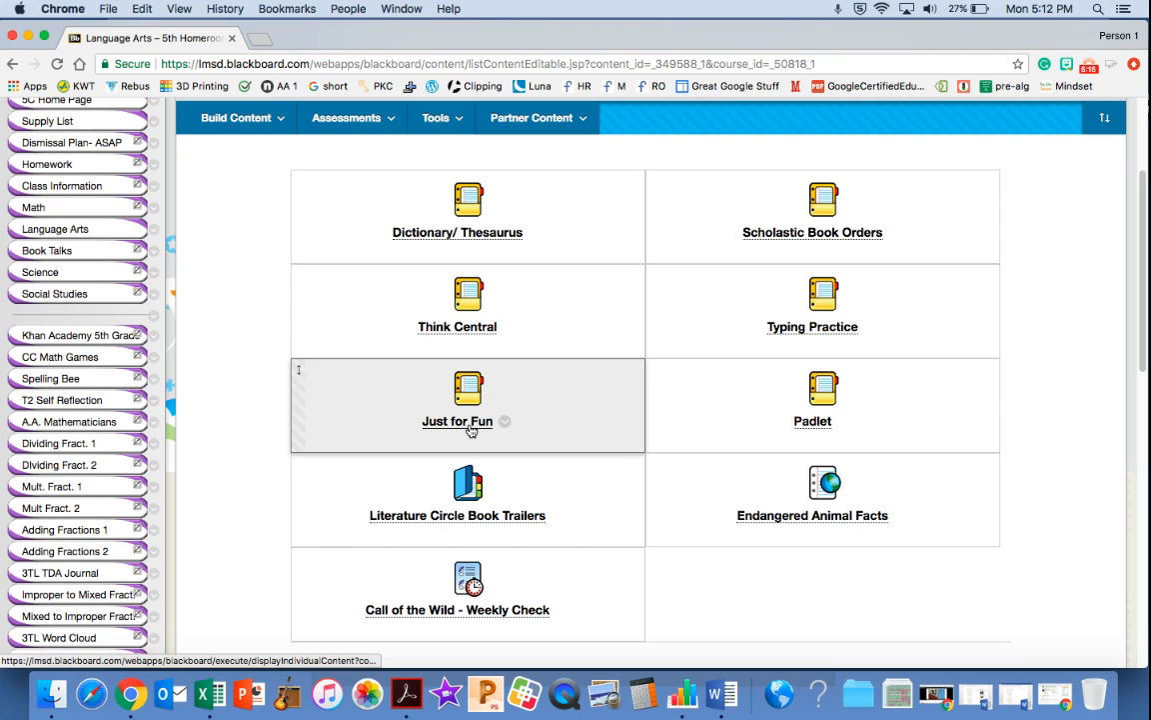
{"action": "scroll", "coordinate": [555, 383], "scroll_direction": "down", "scroll_amount": 1}
{"action": "scroll", "coordinate": [554, 382], "scroll_direction": "up", "scroll_amount": 2}
{"action": "scroll", "coordinate": [554, 383], "scroll_direction": "up", "scroll_amount": 1}
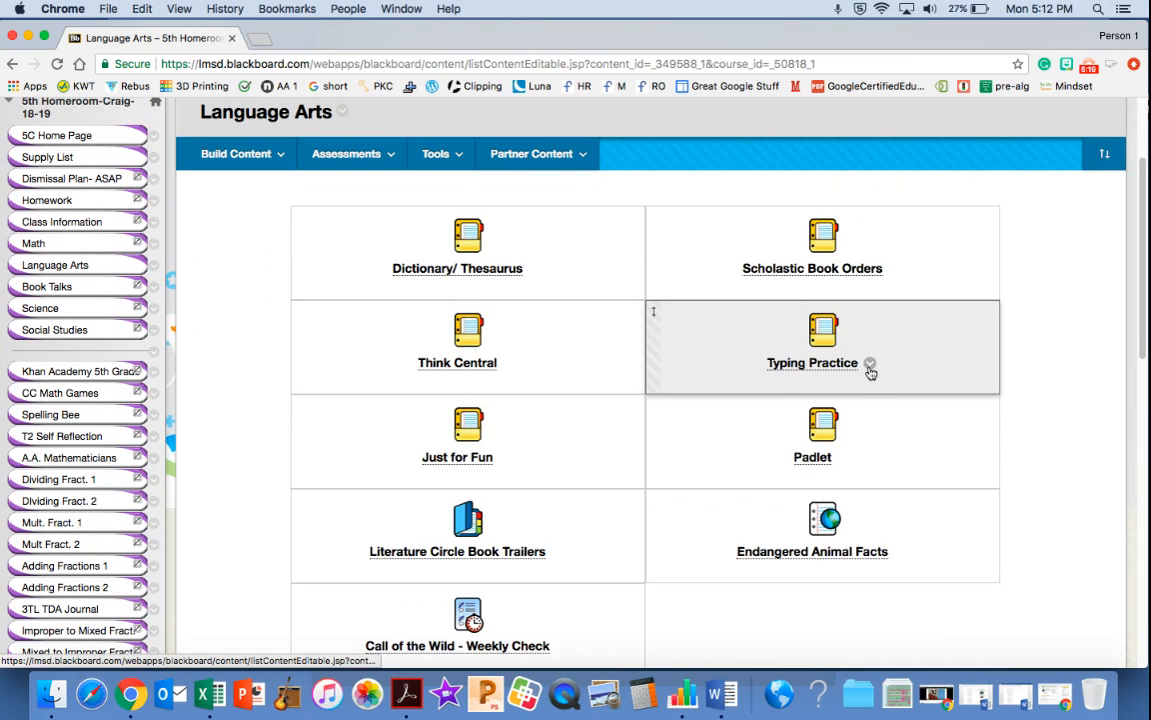
- Review the date, membership, grade and review status criteria in the Adaptive Release settings of Typing Practice, leaving without saving
{"action": "left_click", "coordinate": [870, 363]}
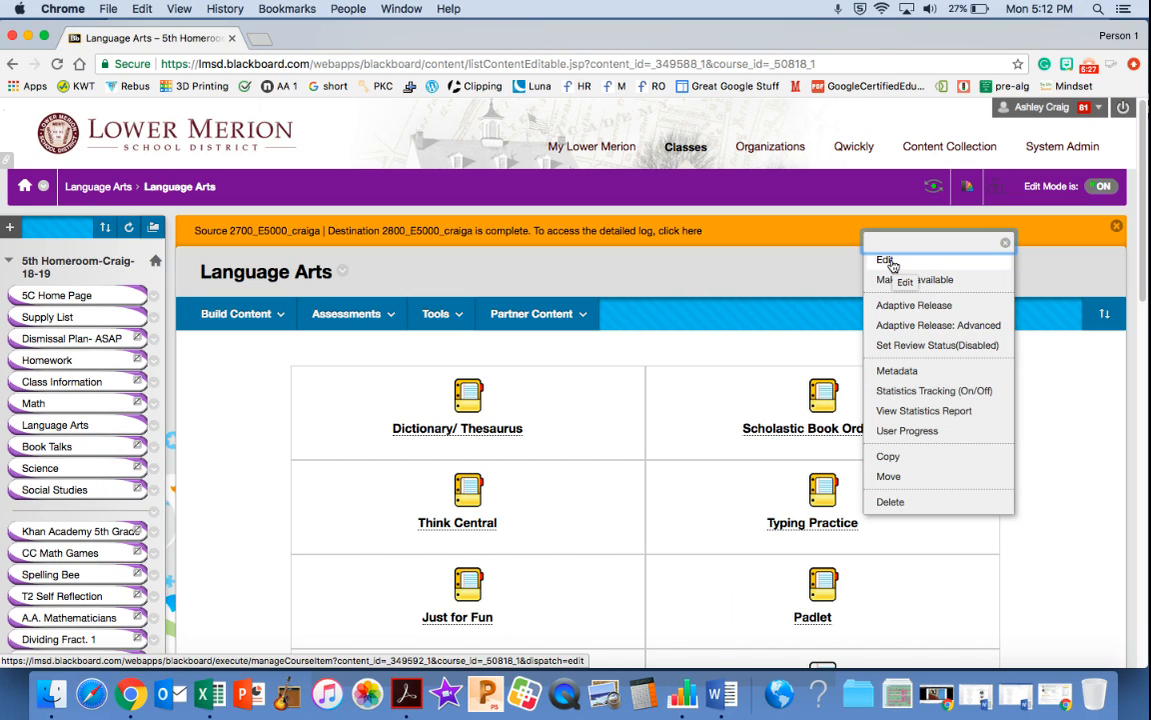
{"action": "left_click", "coordinate": [902, 311]}
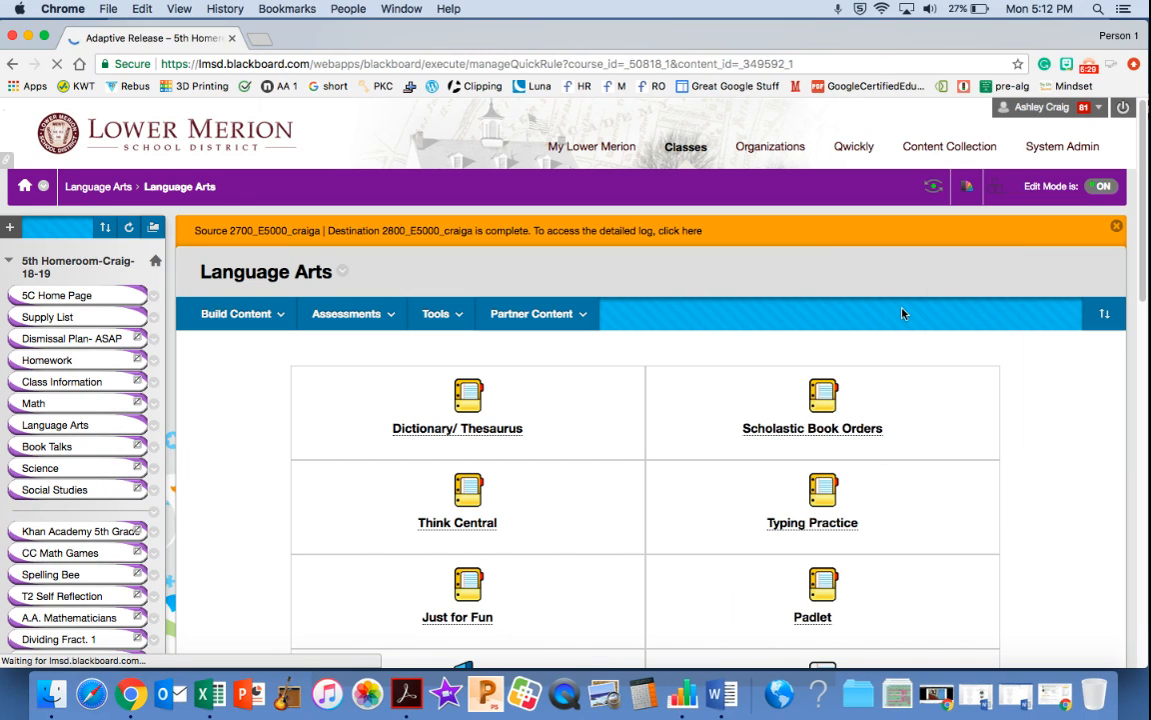
{"action": "scroll", "coordinate": [735, 475], "scroll_direction": "down", "scroll_amount": 2}
{"action": "scroll", "coordinate": [735, 476], "scroll_direction": "down", "scroll_amount": 5}
{"action": "scroll", "coordinate": [736, 475], "scroll_direction": "down", "scroll_amount": 2}
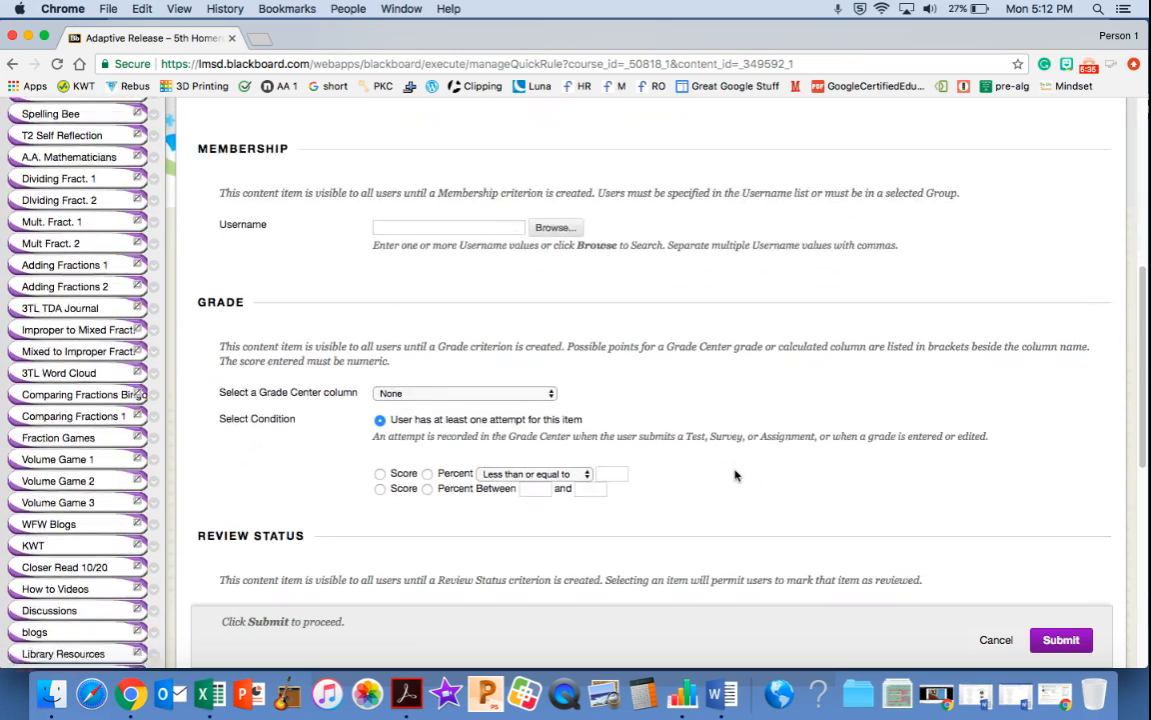
{"action": "scroll", "coordinate": [735, 476], "scroll_direction": "down", "scroll_amount": 3}
{"action": "scroll", "coordinate": [738, 473], "scroll_direction": "up", "scroll_amount": 7}
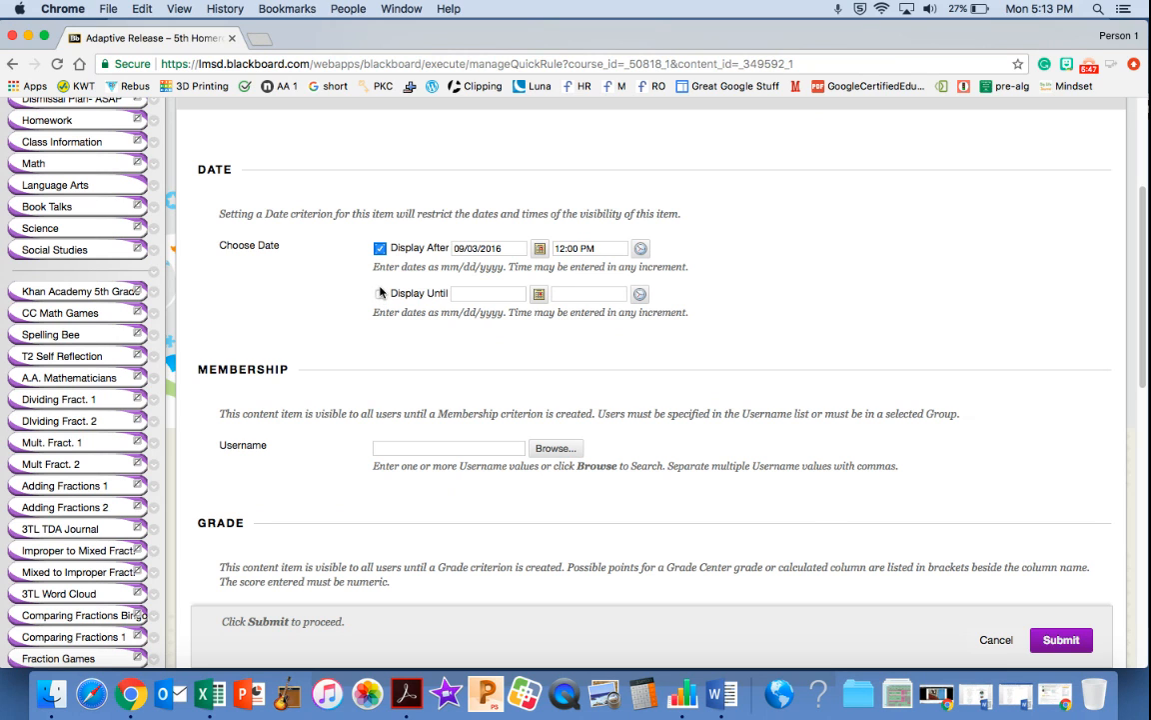
{"action": "scroll", "coordinate": [830, 496], "scroll_direction": "down", "scroll_amount": 3}
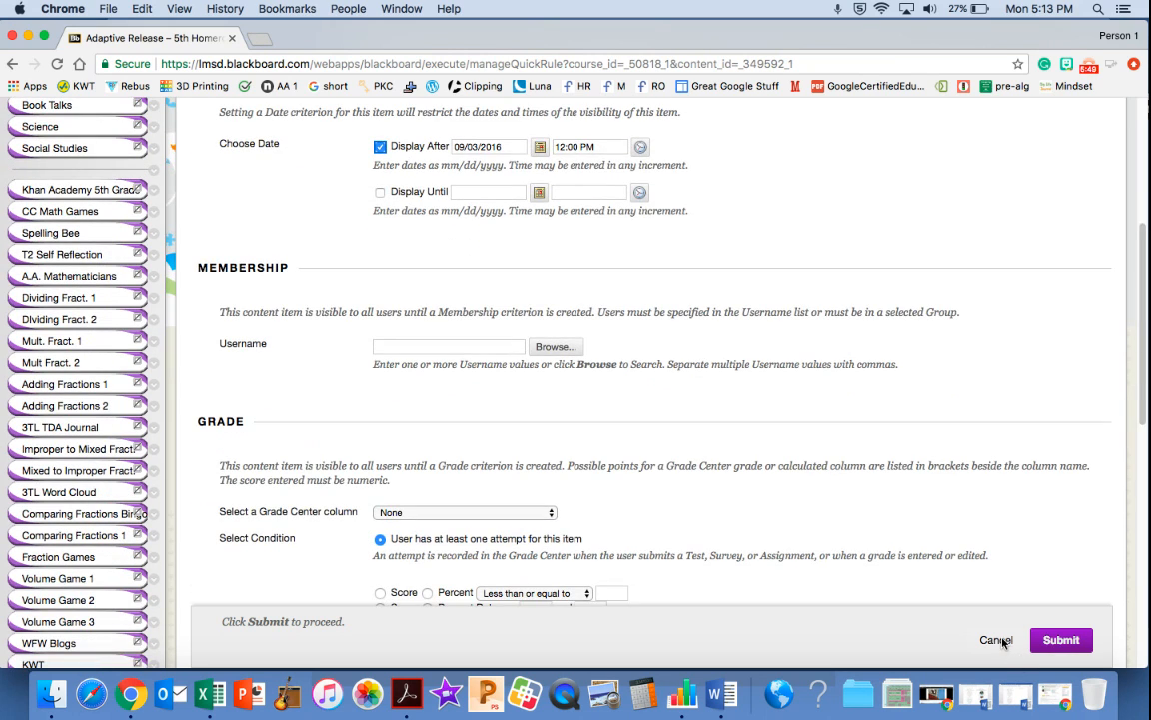
{"action": "left_click", "coordinate": [999, 641]}
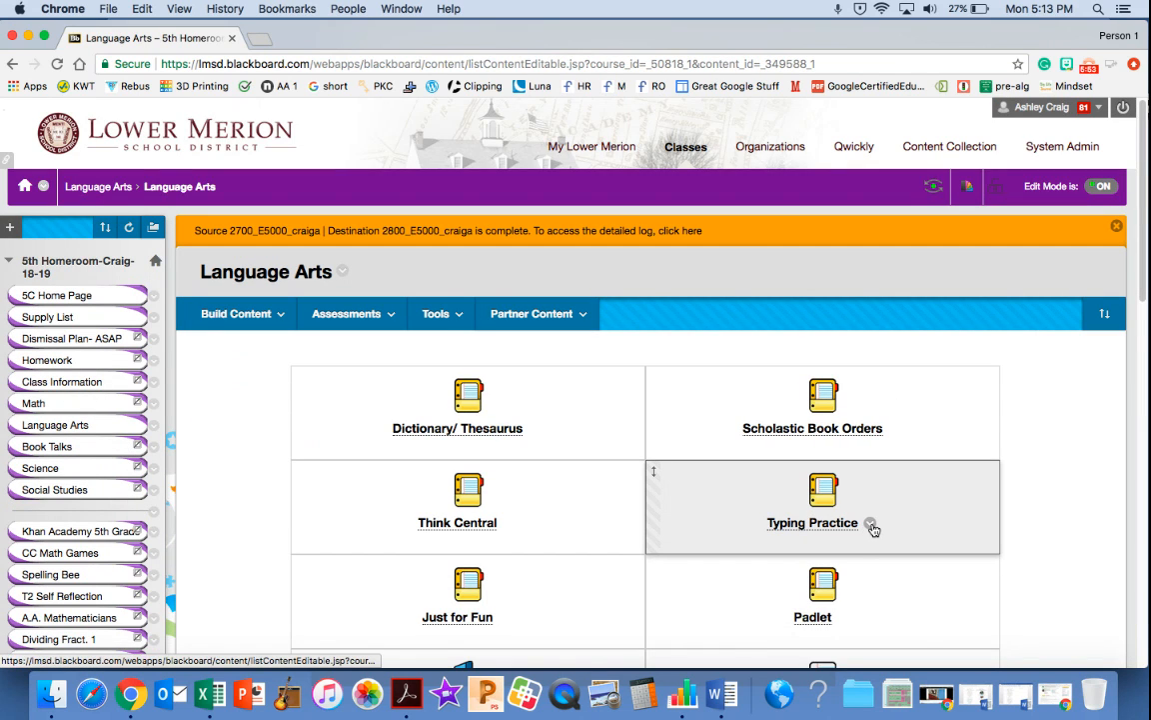
- Edit the Typing Practice item so users are not permitted to view its content, and submit the change
{"action": "left_click", "coordinate": [870, 524]}
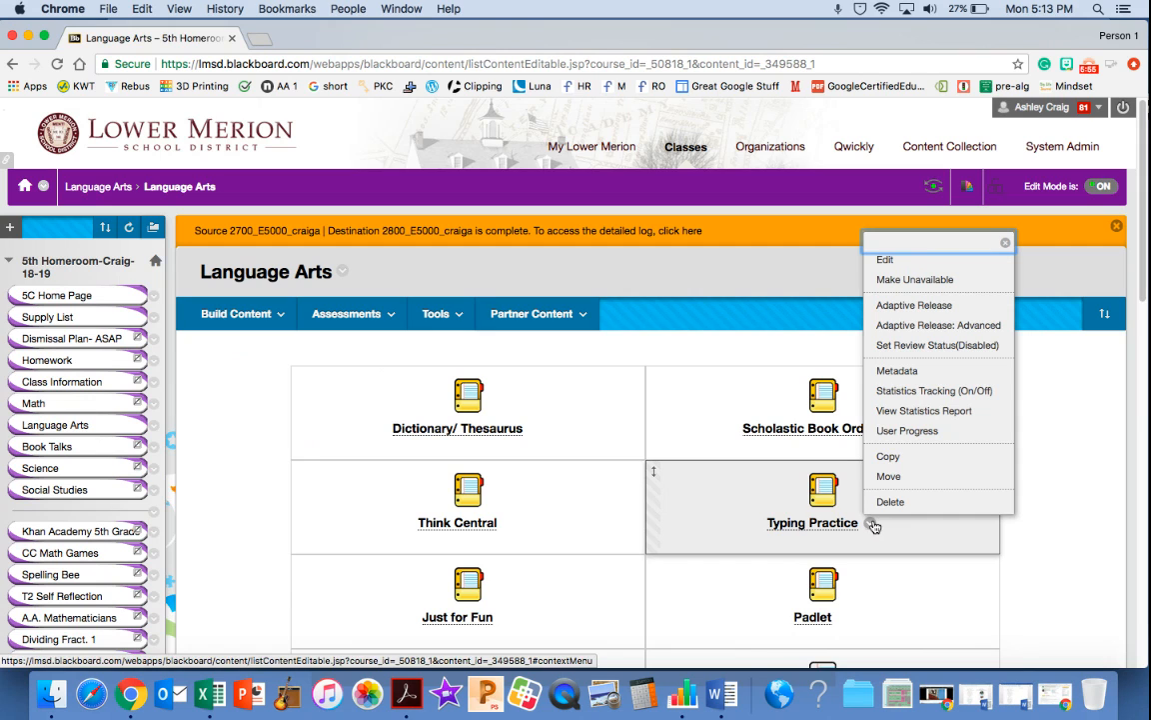
{"action": "left_click", "coordinate": [888, 261]}
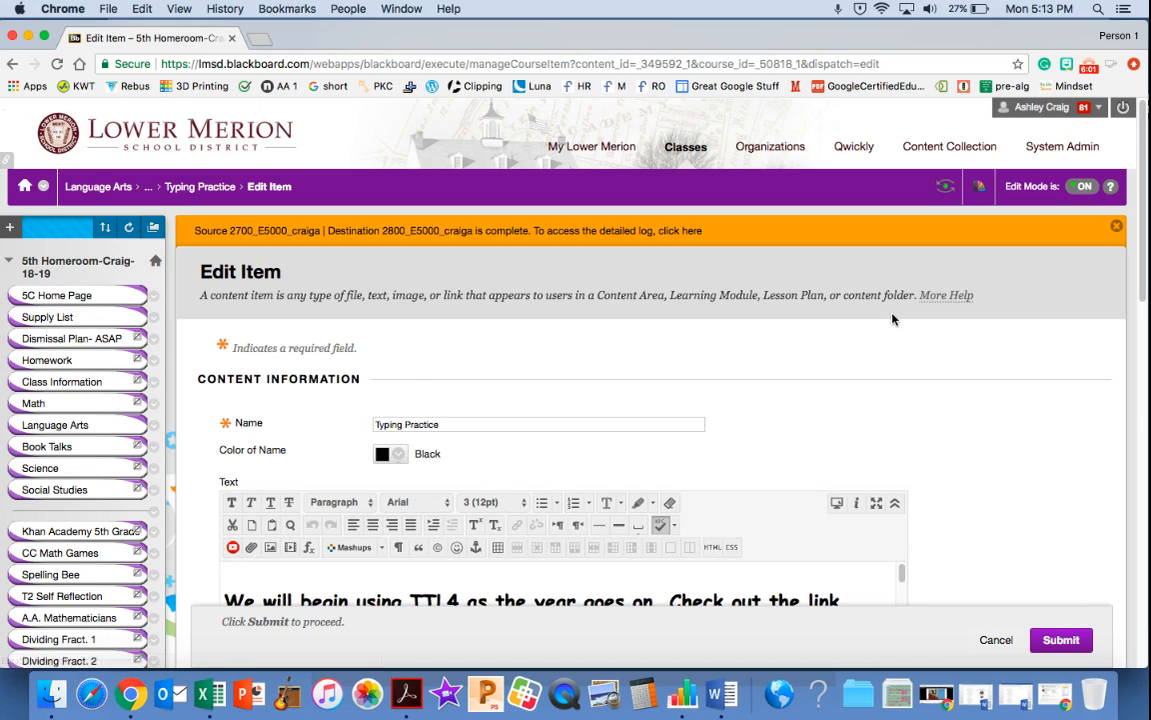
{"action": "scroll", "coordinate": [893, 318], "scroll_direction": "down", "scroll_amount": 10}
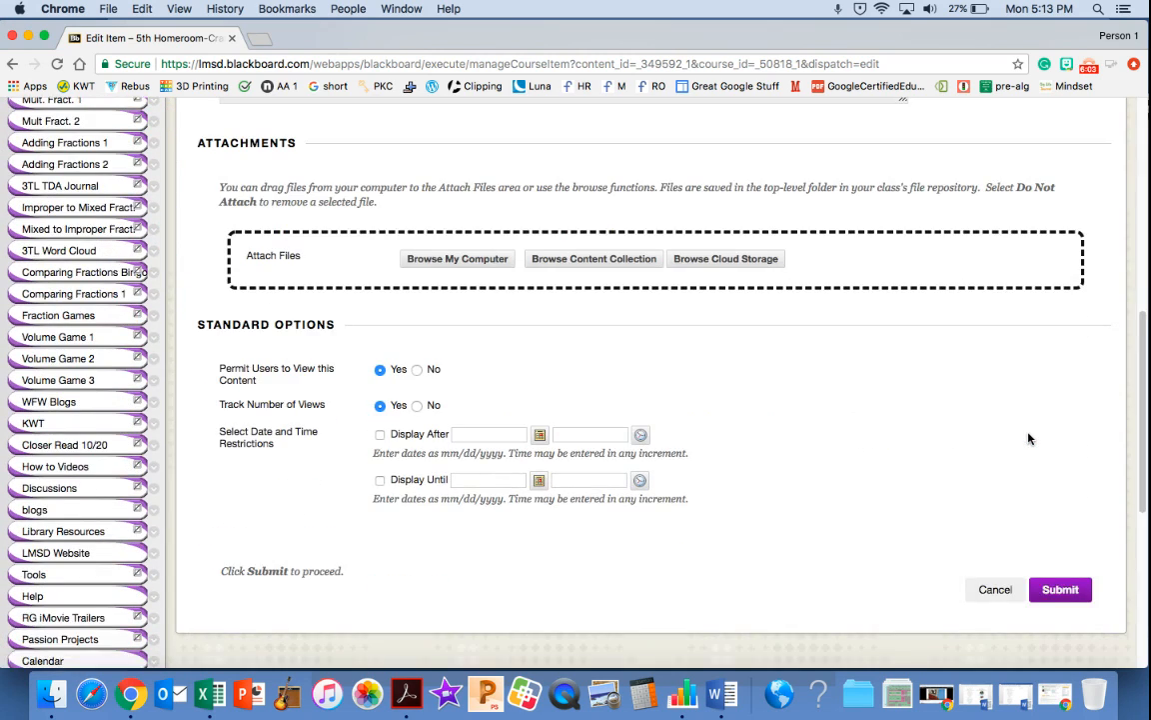
{"action": "scroll", "coordinate": [1029, 438], "scroll_direction": "down", "scroll_amount": 1}
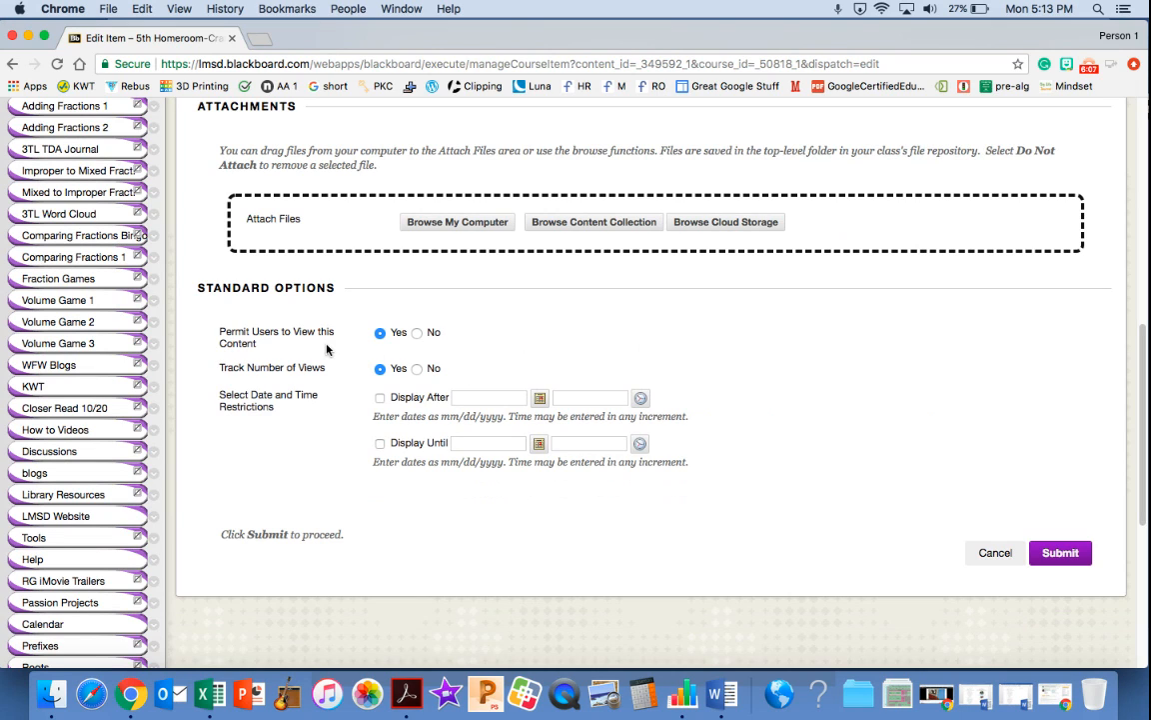
{"action": "left_click", "coordinate": [417, 334]}
{"action": "left_click", "coordinate": [1073, 557]}
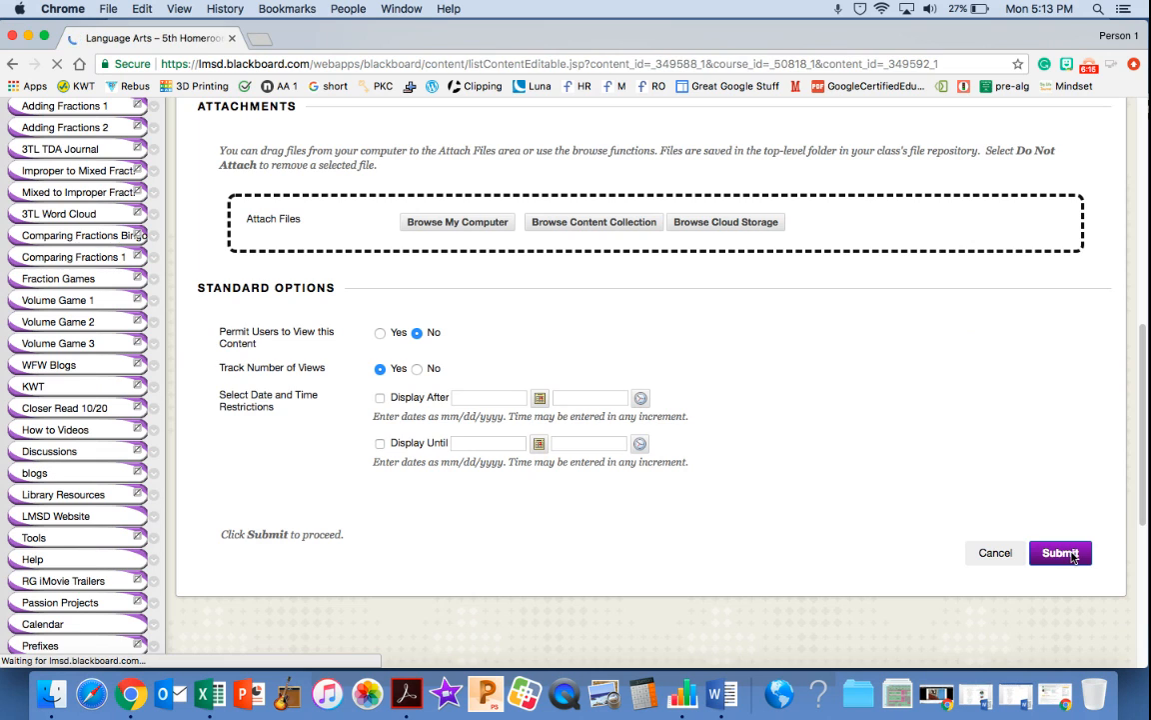
- Edit the Endangered Animal Facts web link so users are not permitted to view it, and submit the change
{"action": "scroll", "coordinate": [875, 551], "scroll_direction": "down", "scroll_amount": 2}
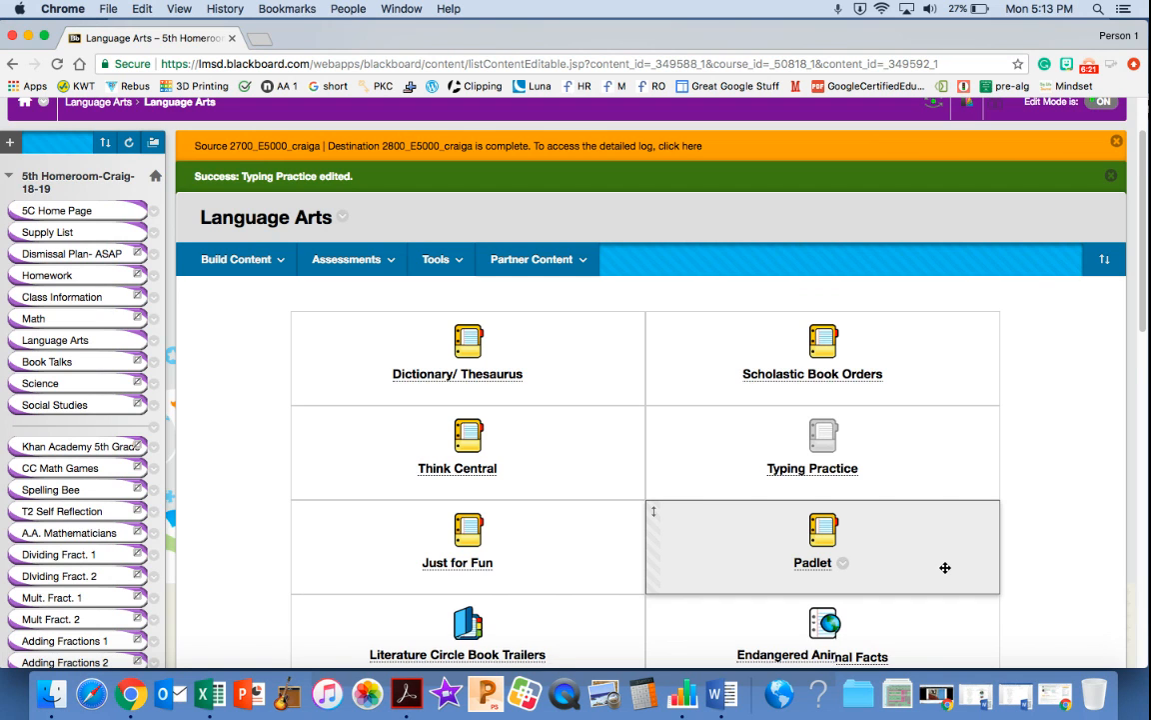
{"action": "scroll", "coordinate": [945, 567], "scroll_direction": "down", "scroll_amount": 3}
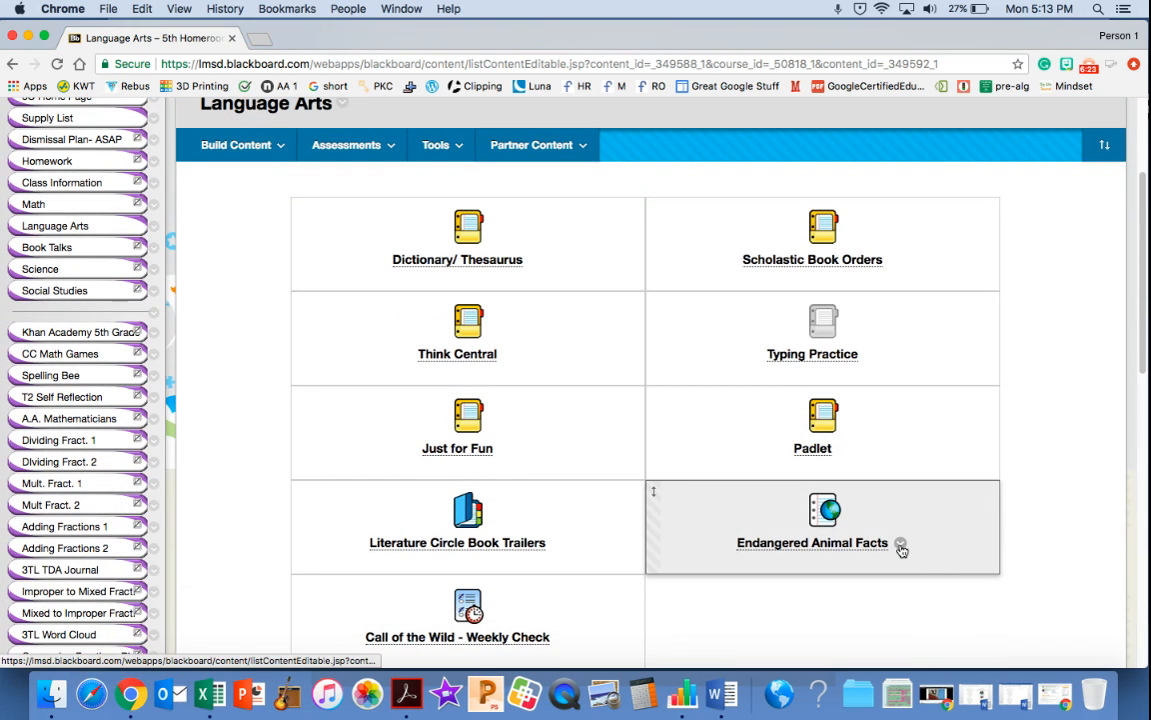
{"action": "left_click", "coordinate": [902, 549]}
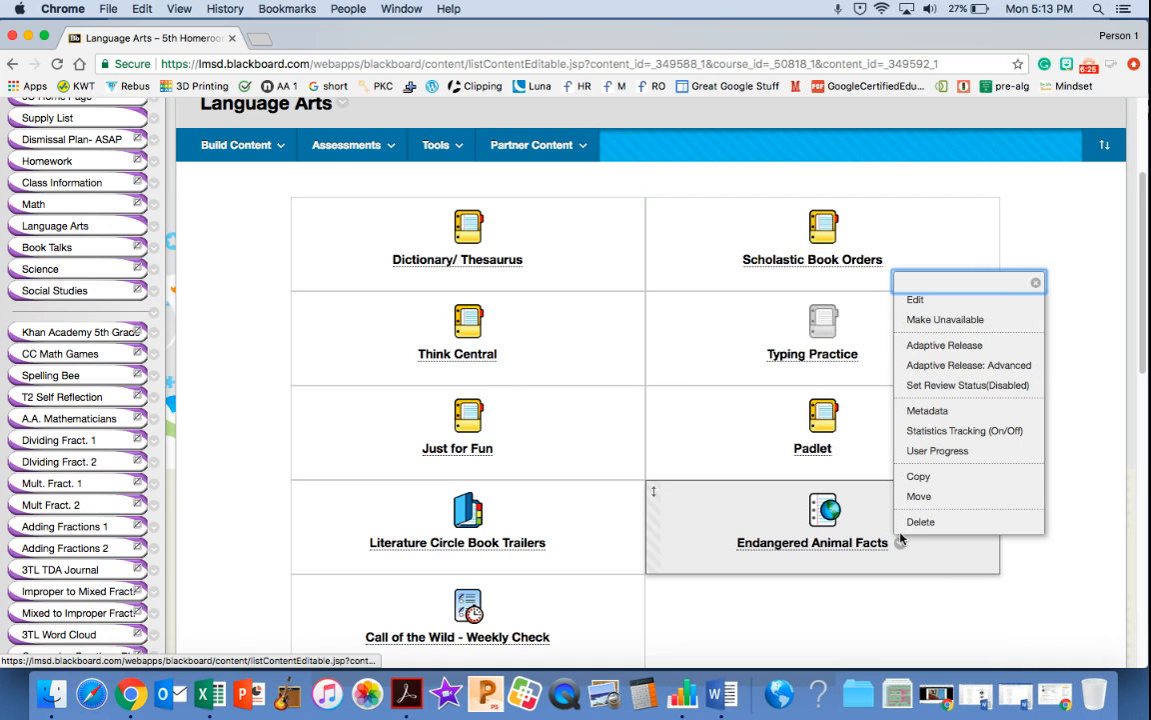
{"action": "left_click", "coordinate": [951, 309]}
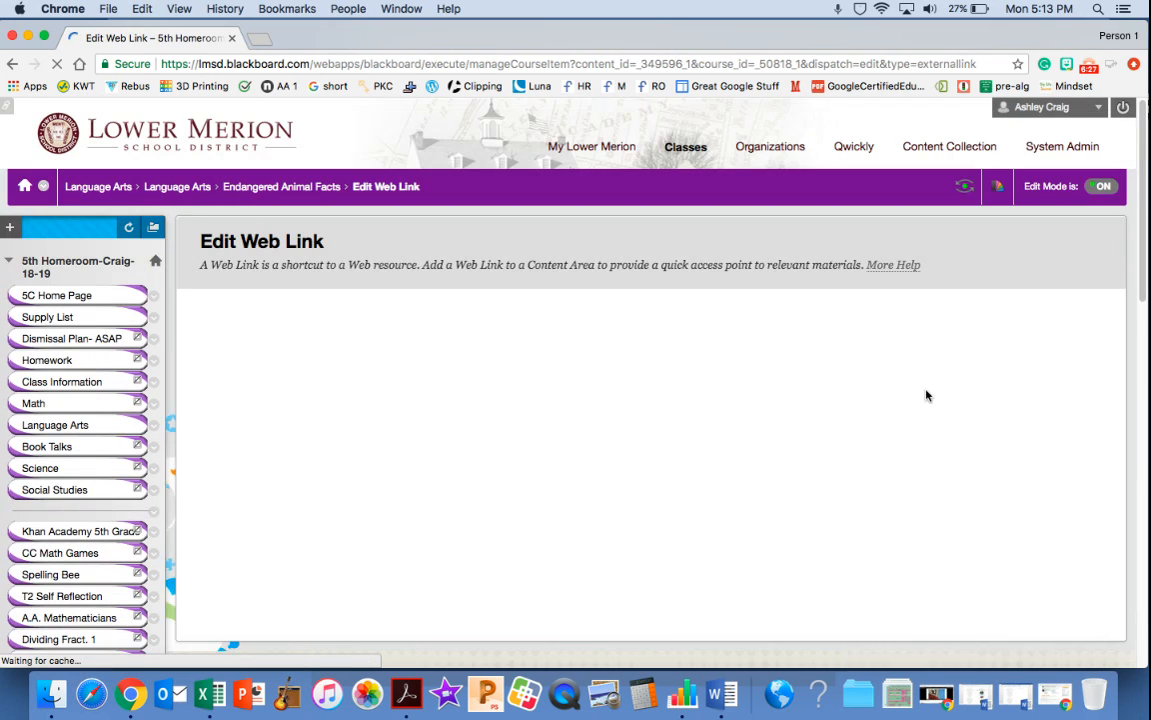
{"action": "scroll", "coordinate": [853, 487], "scroll_direction": "down", "scroll_amount": 7}
{"action": "scroll", "coordinate": [853, 488], "scroll_direction": "down", "scroll_amount": 10}
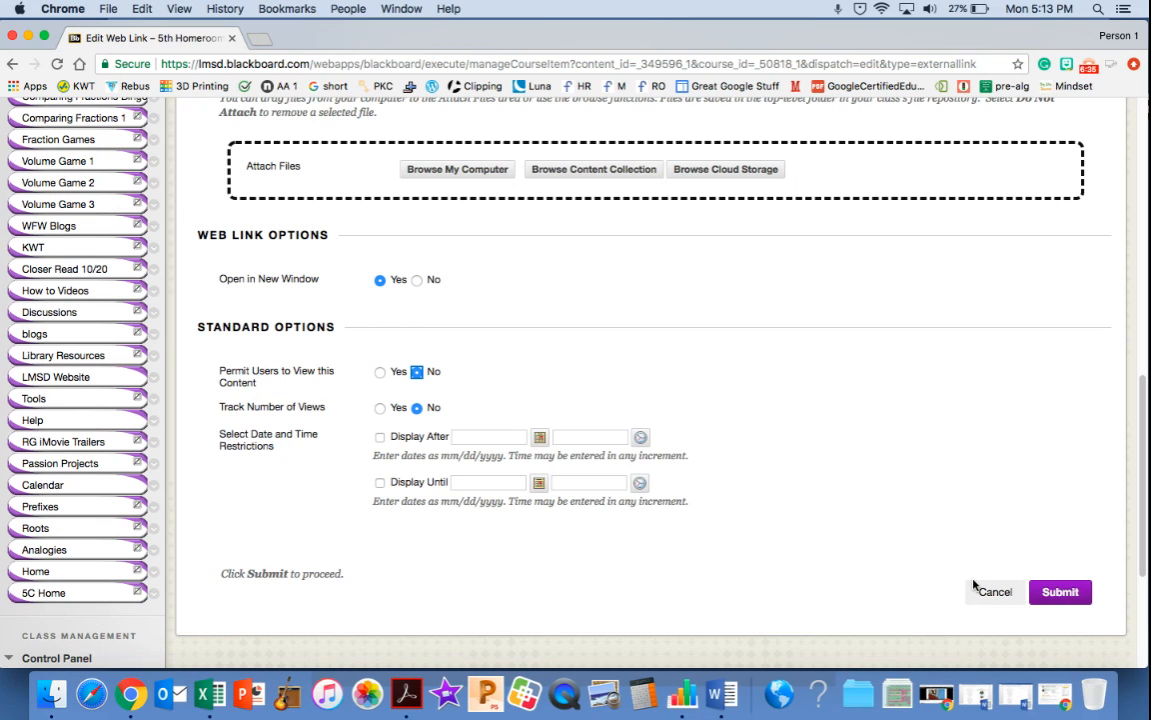
{"action": "left_click", "coordinate": [1056, 592]}
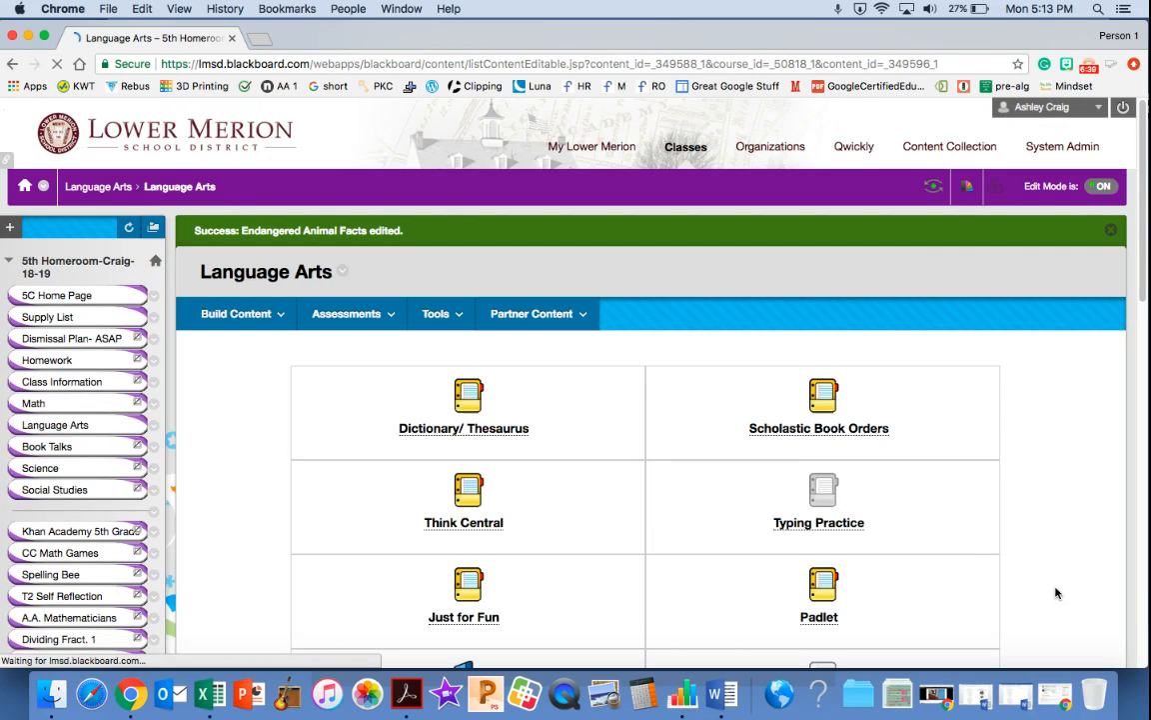
- Edit the Literature Circle Book Trailers folder so users are not permitted to view it, leave Display After off, and submit the change
{"action": "scroll", "coordinate": [1056, 591], "scroll_direction": "down", "scroll_amount": 5}
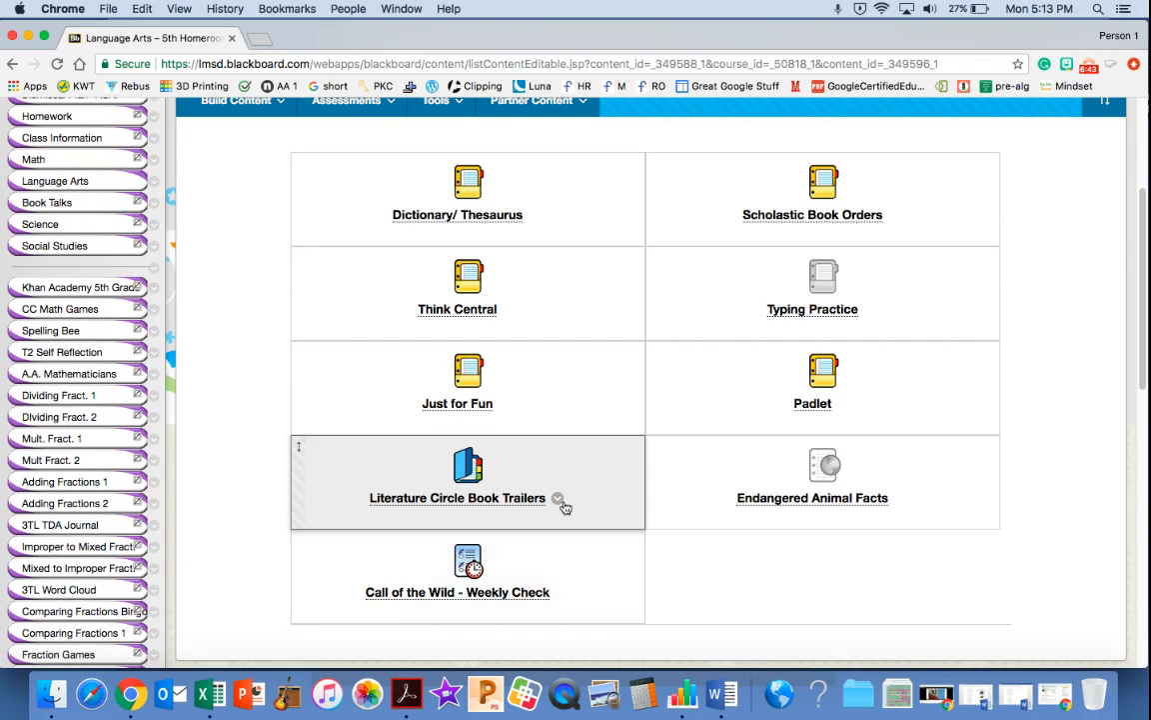
{"action": "left_click", "coordinate": [561, 503]}
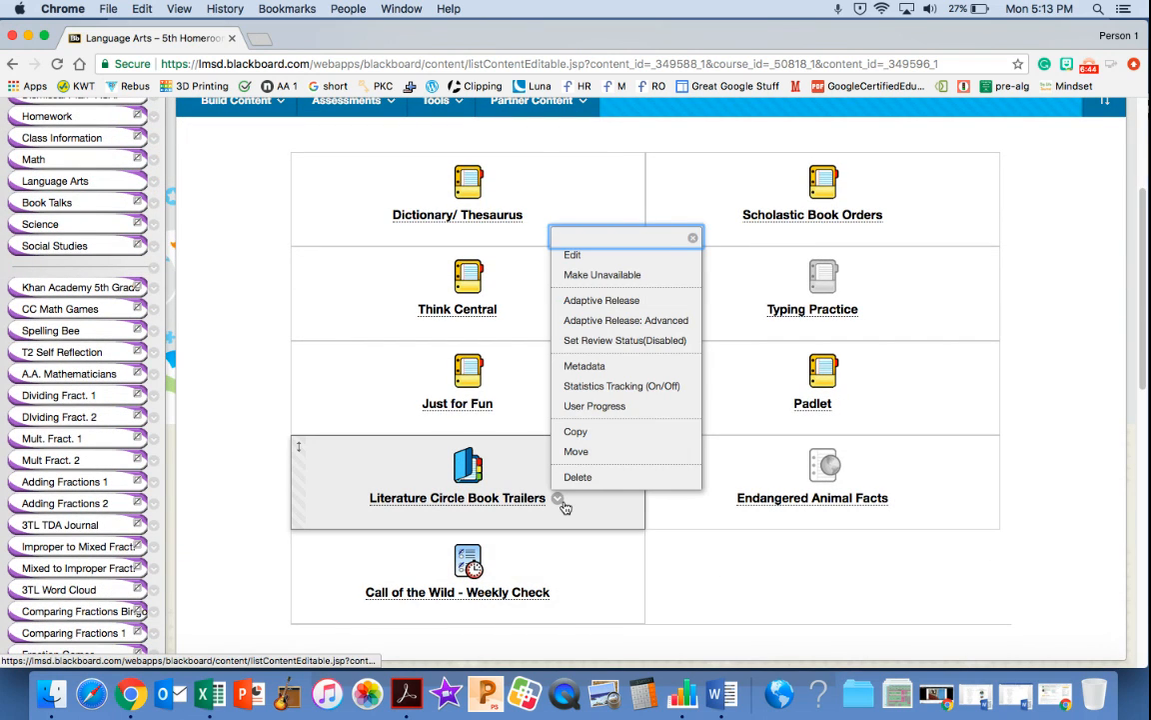
{"action": "left_click", "coordinate": [592, 258]}
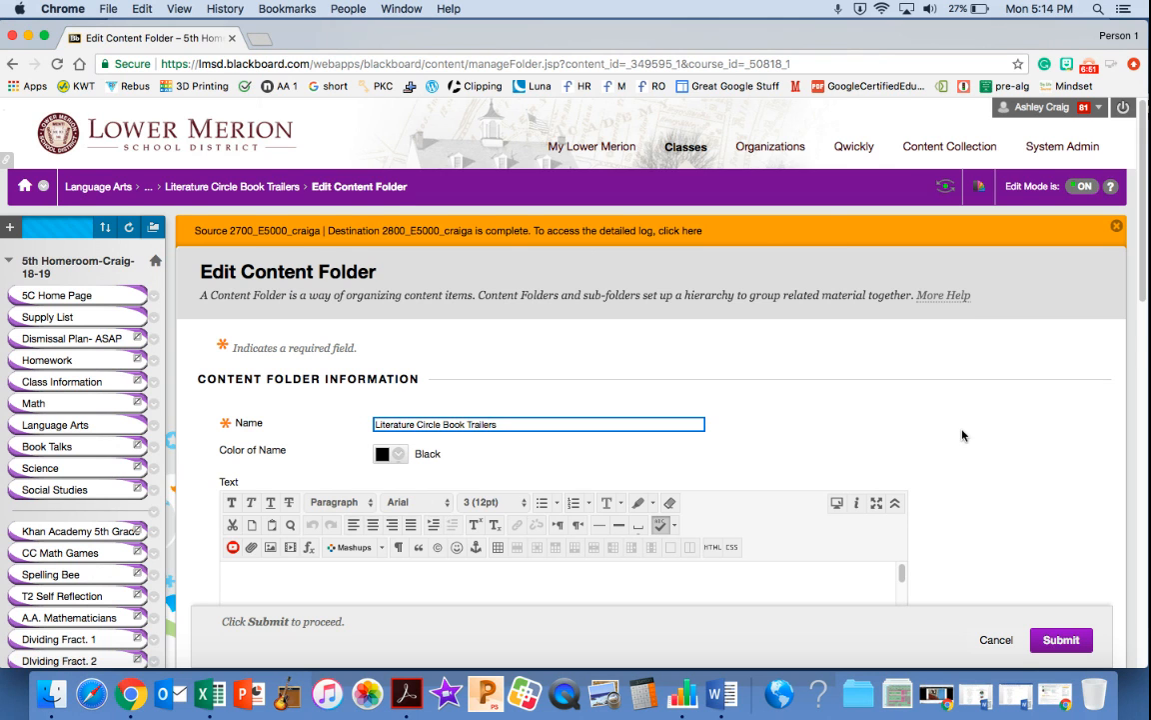
{"action": "scroll", "coordinate": [963, 434], "scroll_direction": "down", "scroll_amount": 10}
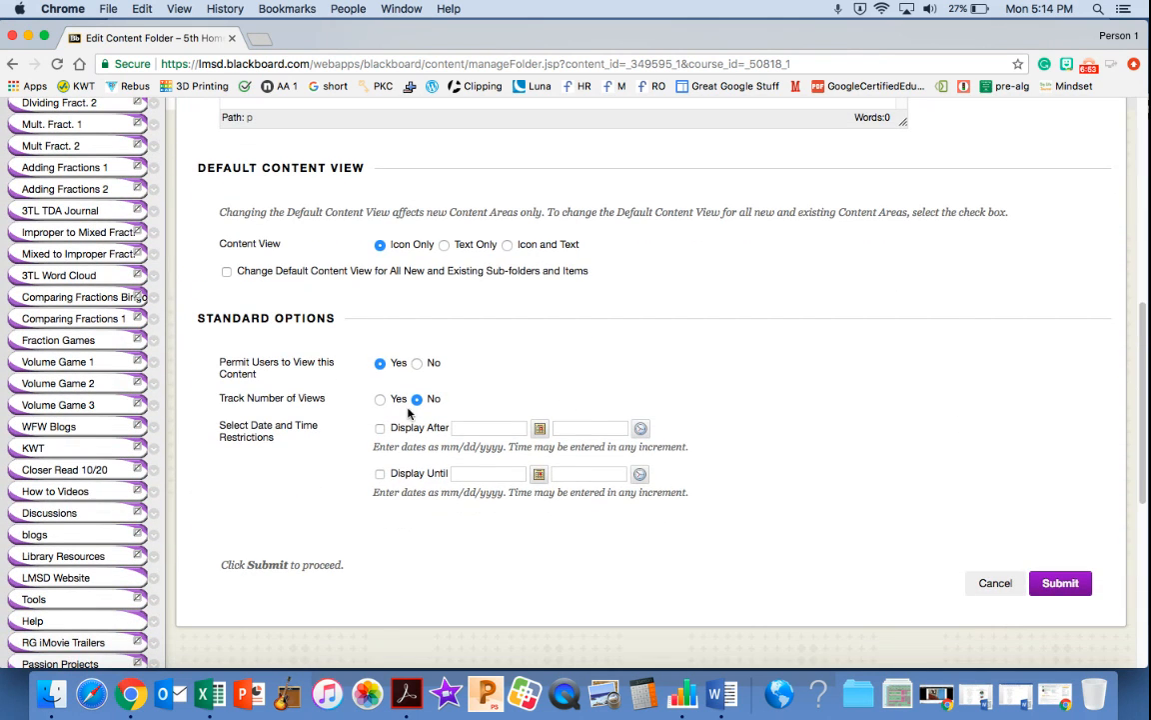
{"action": "left_click", "coordinate": [416, 363]}
{"action": "left_click", "coordinate": [379, 427]}
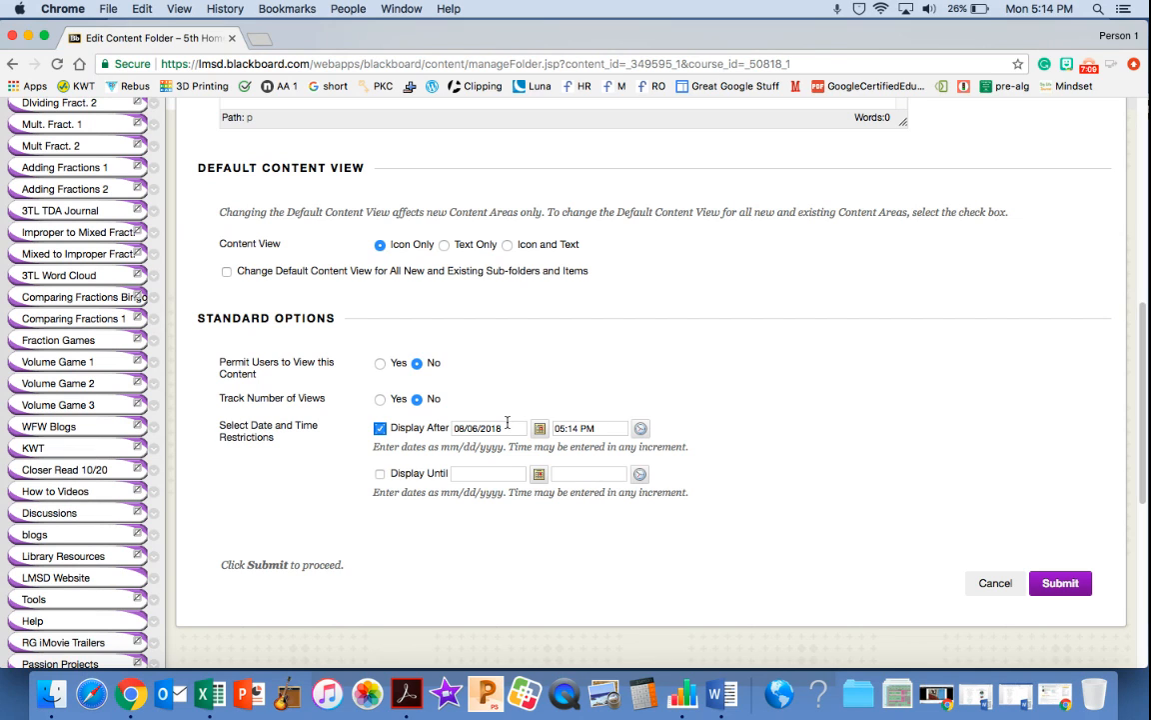
{"action": "left_click", "coordinate": [379, 428]}
{"action": "left_click", "coordinate": [1054, 588]}
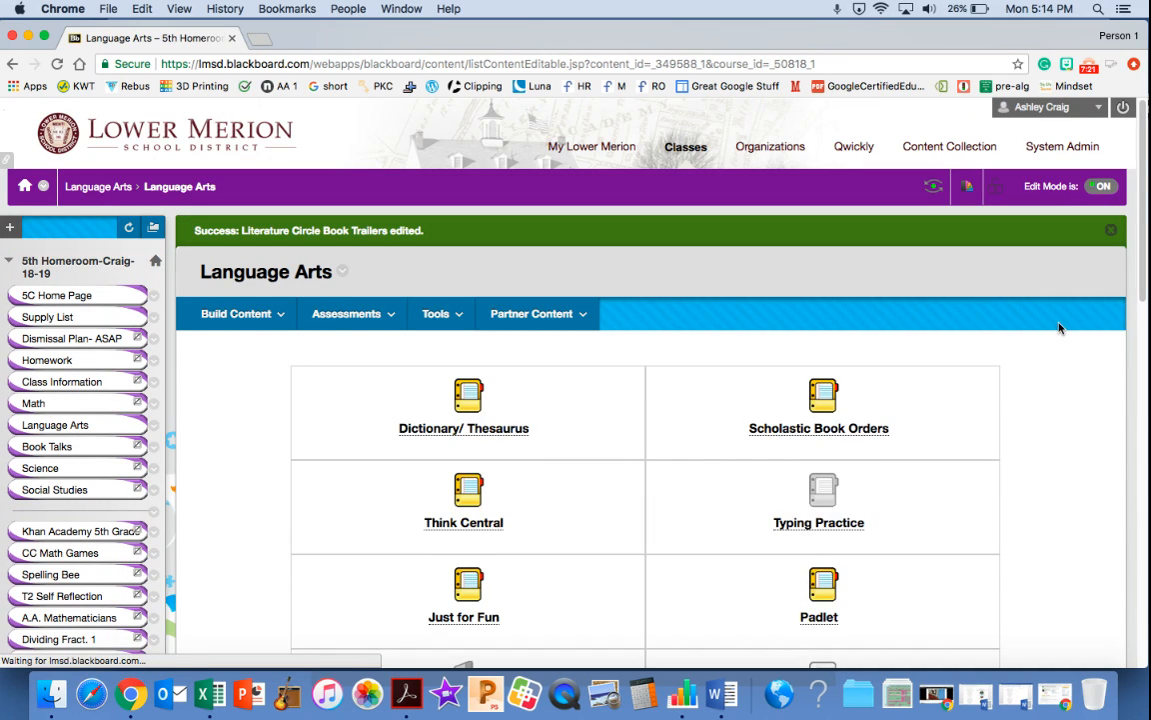
- Check the items in the Language Arts folder in student preview, and exit the preview
{"action": "left_click", "coordinate": [927, 195]}
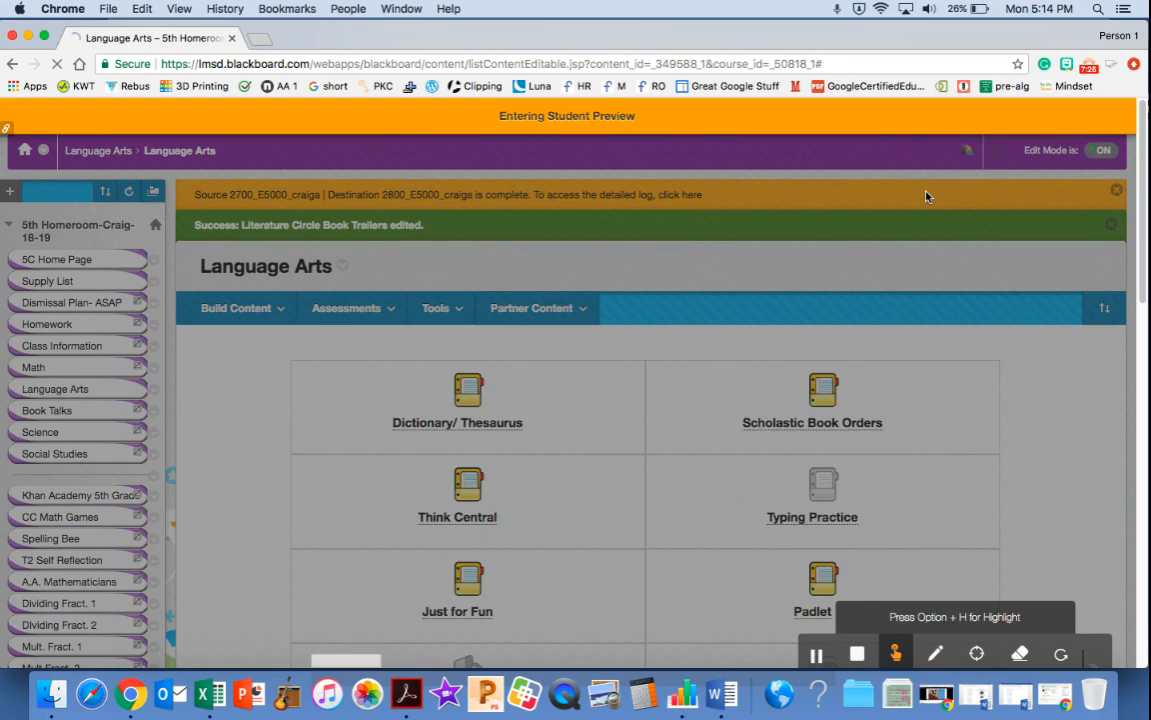
{"action": "scroll", "coordinate": [962, 430], "scroll_direction": "down", "scroll_amount": 2}
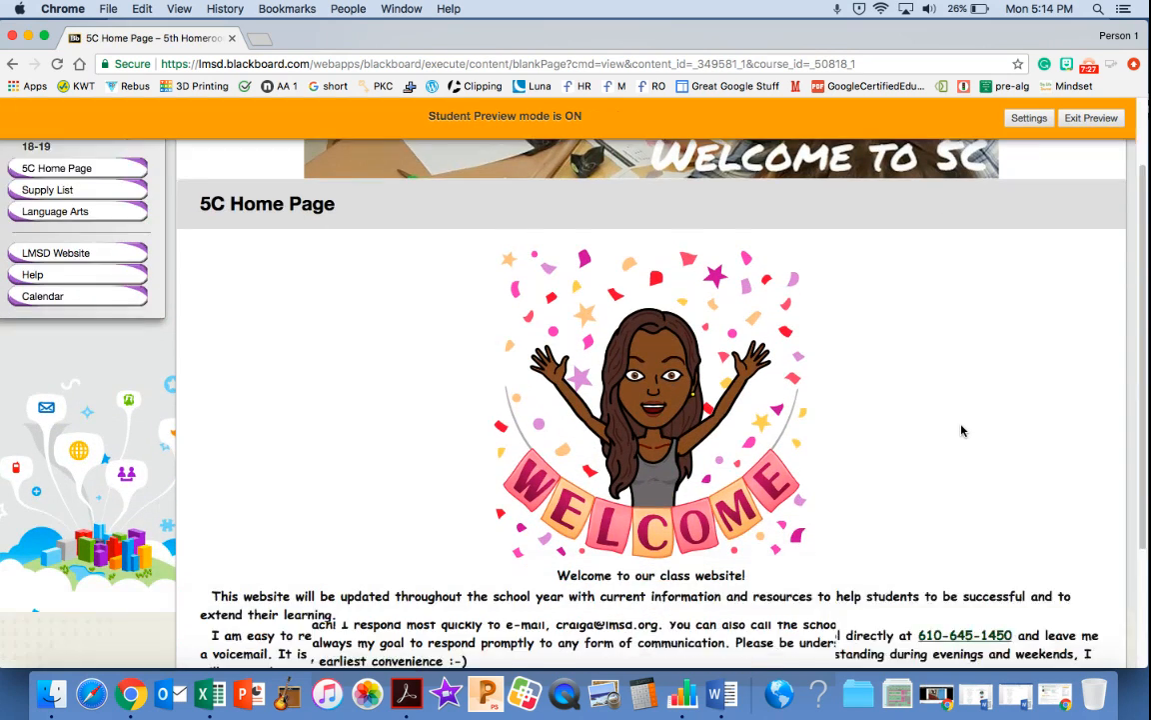
{"action": "scroll", "coordinate": [963, 431], "scroll_direction": "up", "scroll_amount": 1}
{"action": "scroll", "coordinate": [962, 431], "scroll_direction": "down", "scroll_amount": 4}
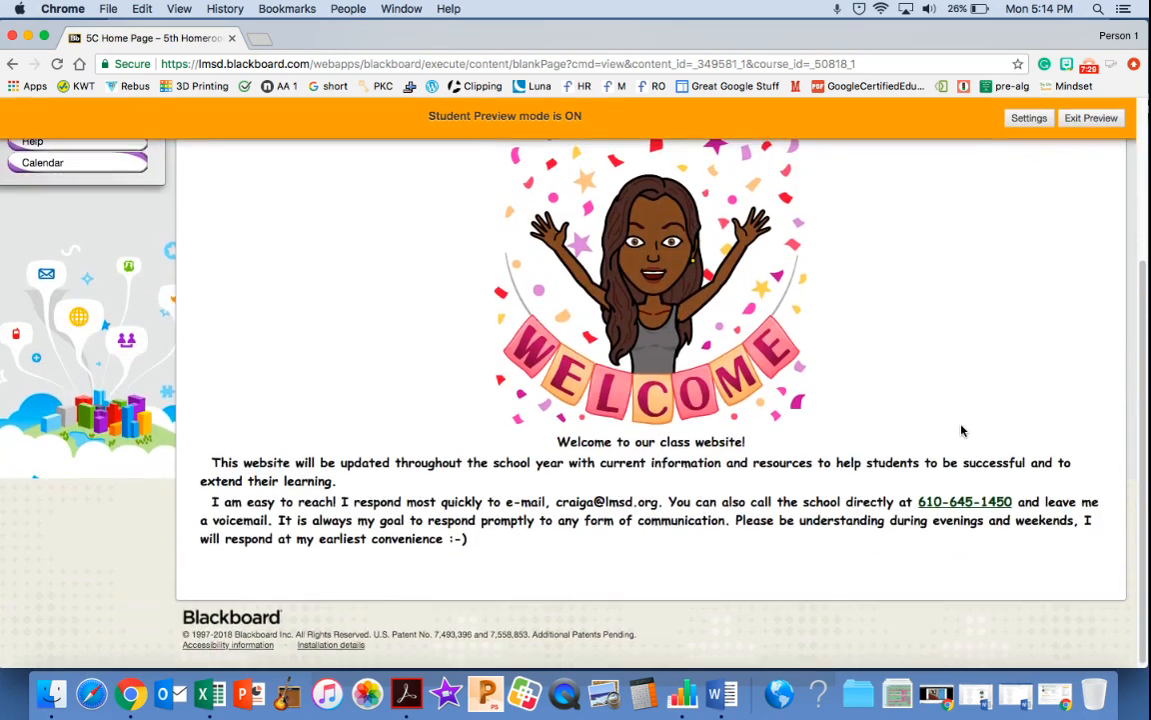
{"action": "scroll", "coordinate": [963, 431], "scroll_direction": "up", "scroll_amount": 5}
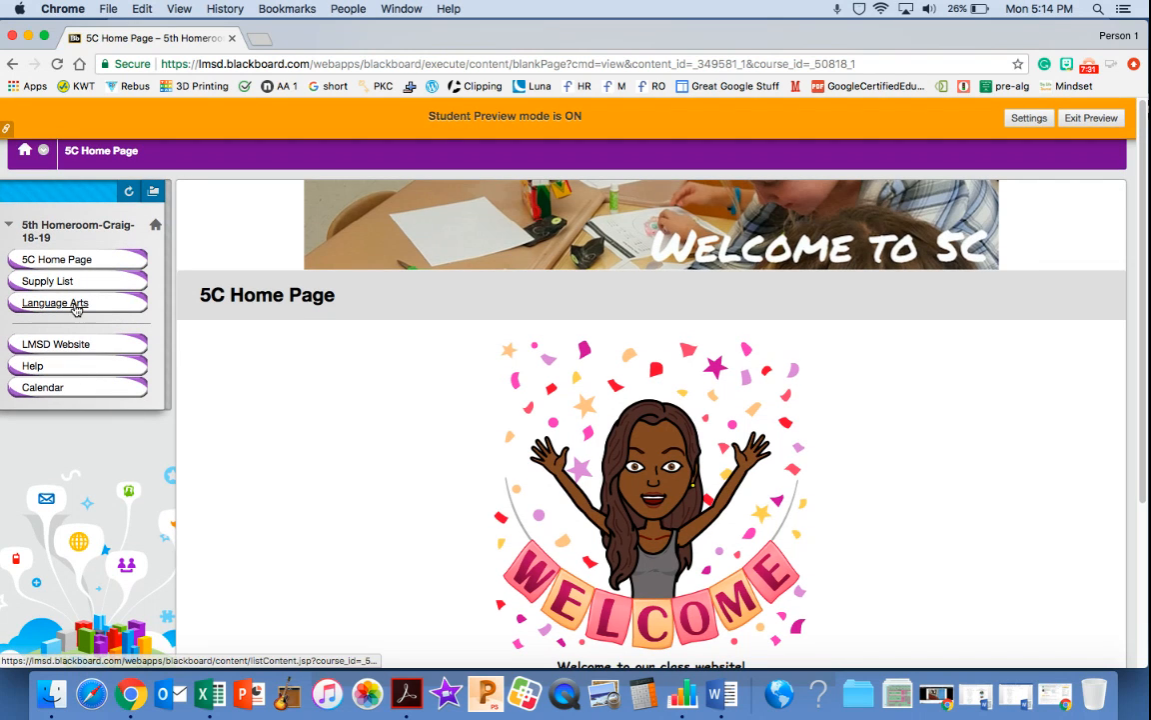
{"action": "left_click", "coordinate": [73, 309]}
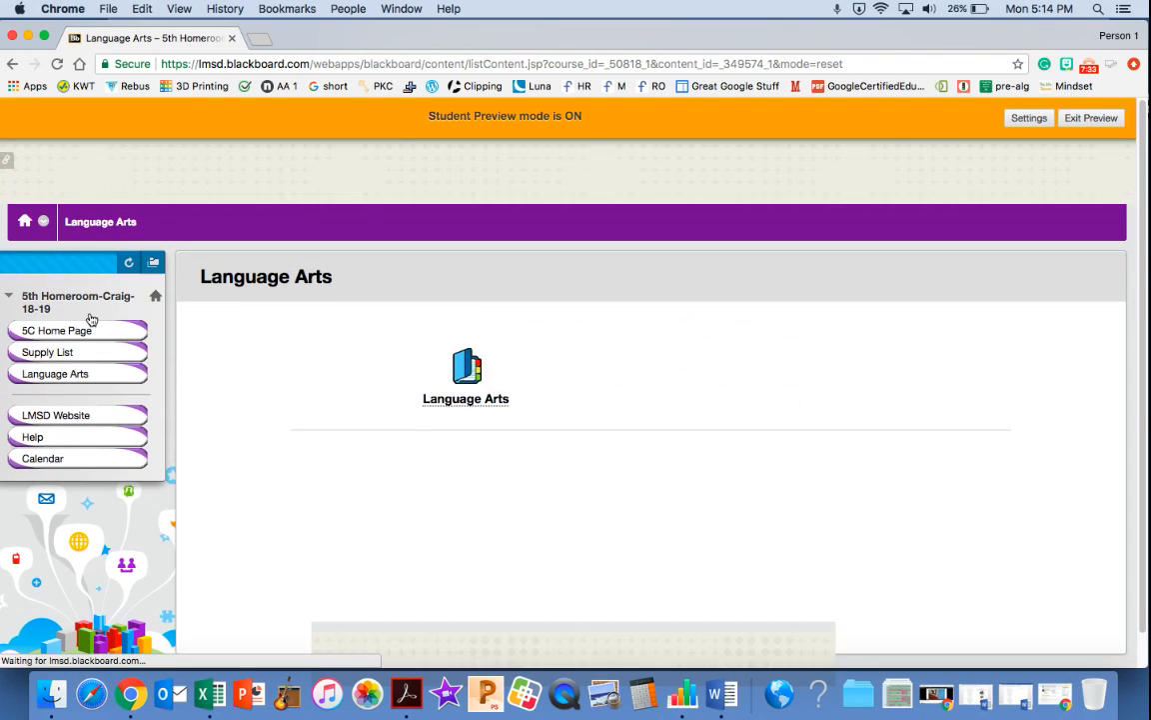
{"action": "left_click", "coordinate": [491, 331]}
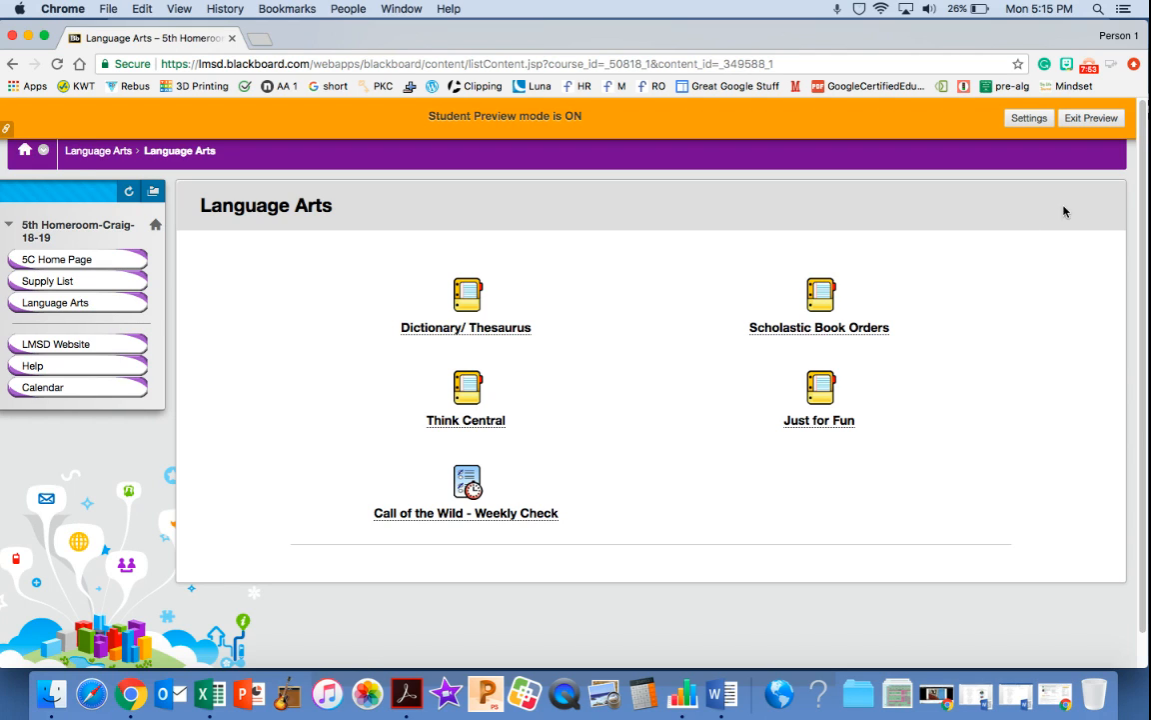
{"action": "left_click", "coordinate": [1089, 119]}
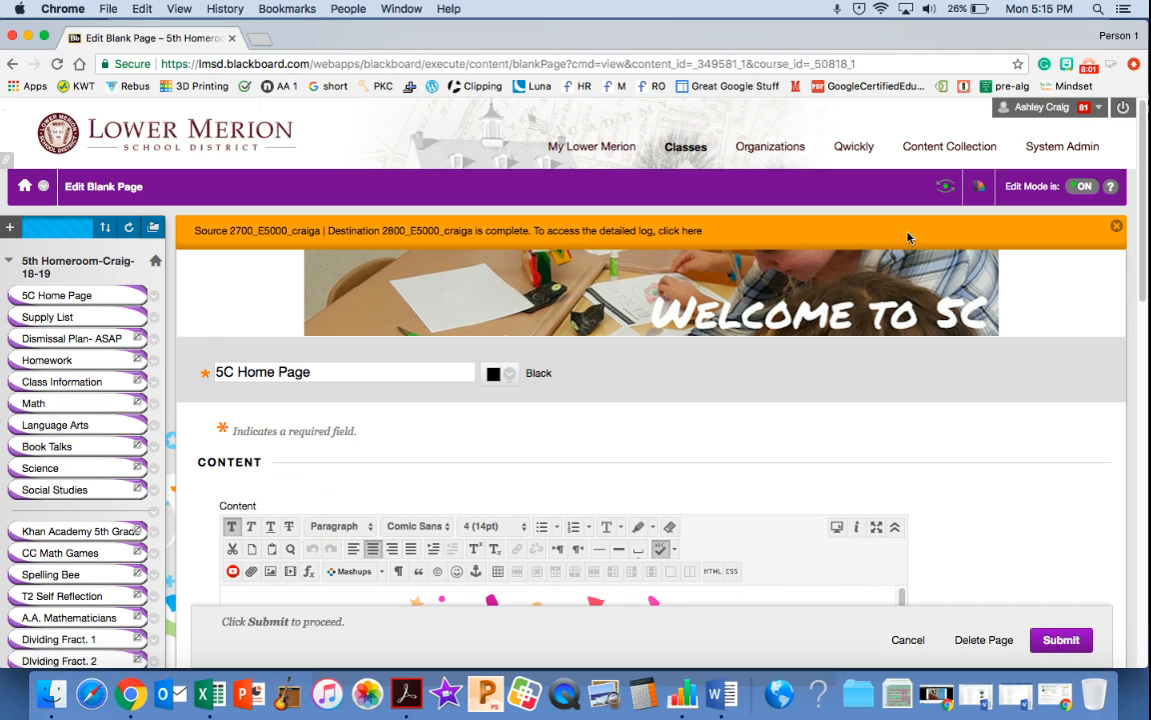
{"action": "scroll", "coordinate": [907, 236], "scroll_direction": "down", "scroll_amount": 5}
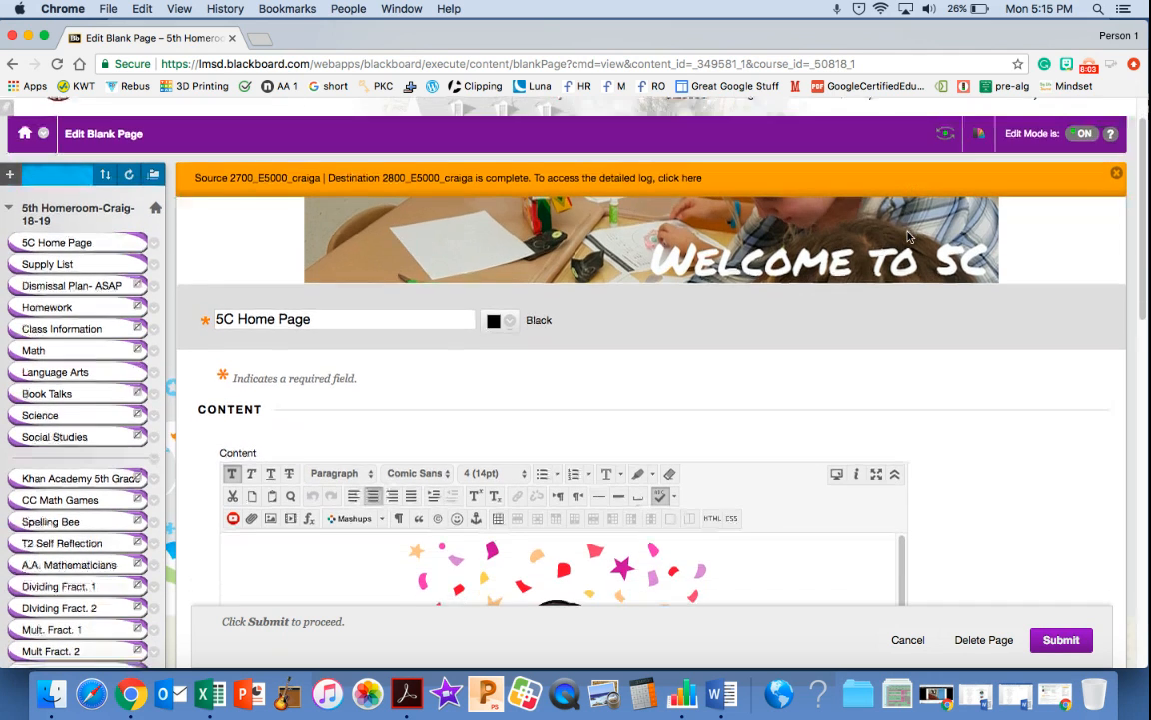